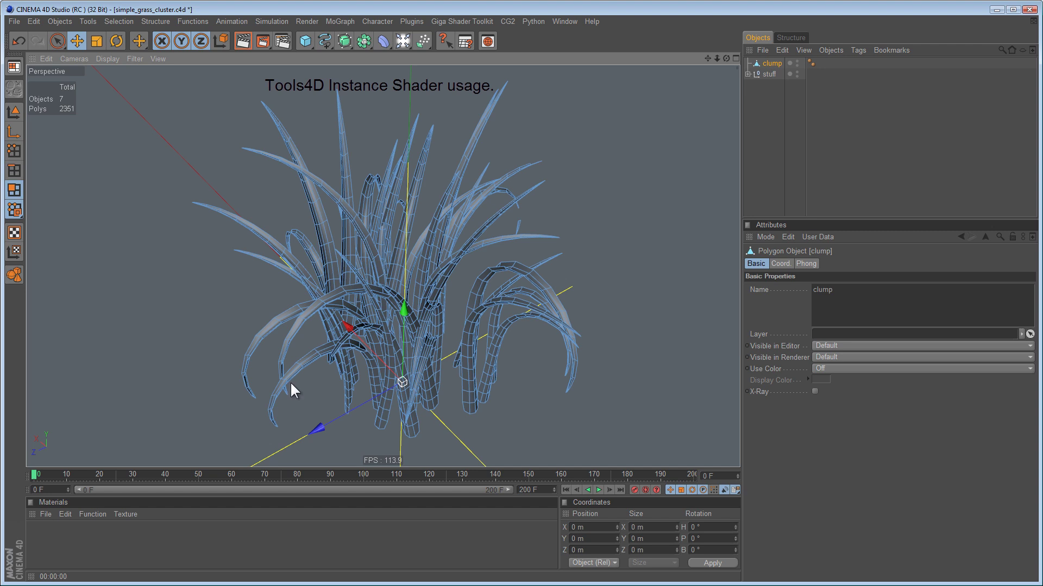
Step: Create a new material and load a Color shader set to green (R 52, G 153, B 38) into its color texture
{"action": "left_click_drag", "start_coordinate": [519, 292], "coordinate": [518, 292], "text": "alt"}
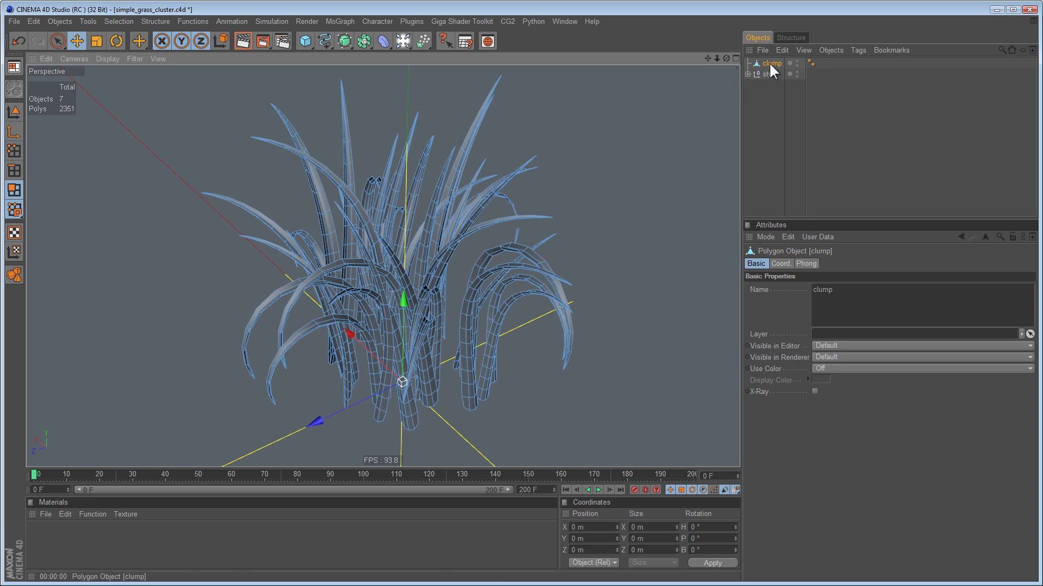
{"action": "double_click", "coordinate": [35, 531]}
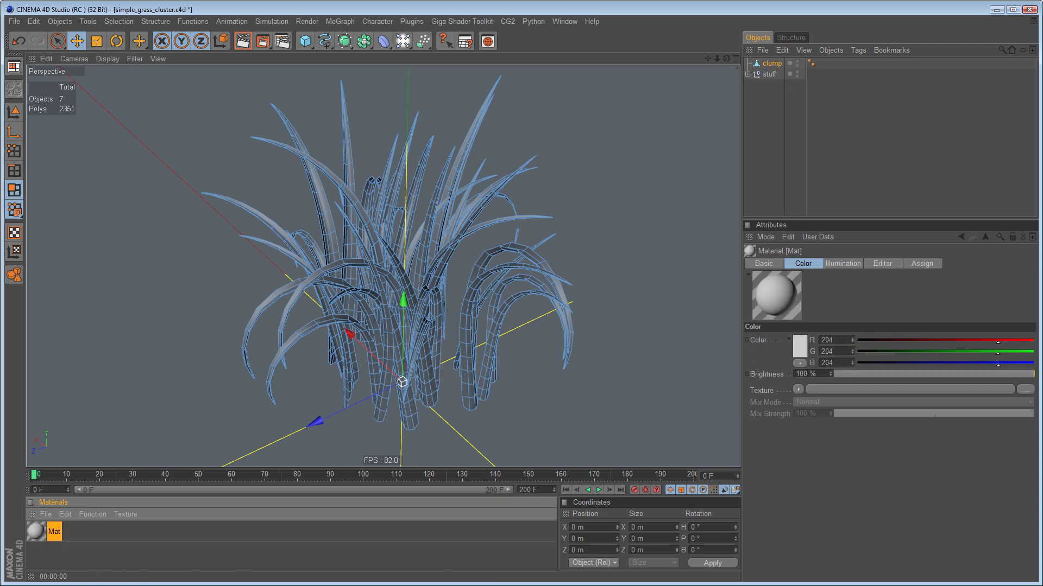
{"action": "left_click", "coordinate": [799, 389]}
{"action": "left_click", "coordinate": [826, 298]}
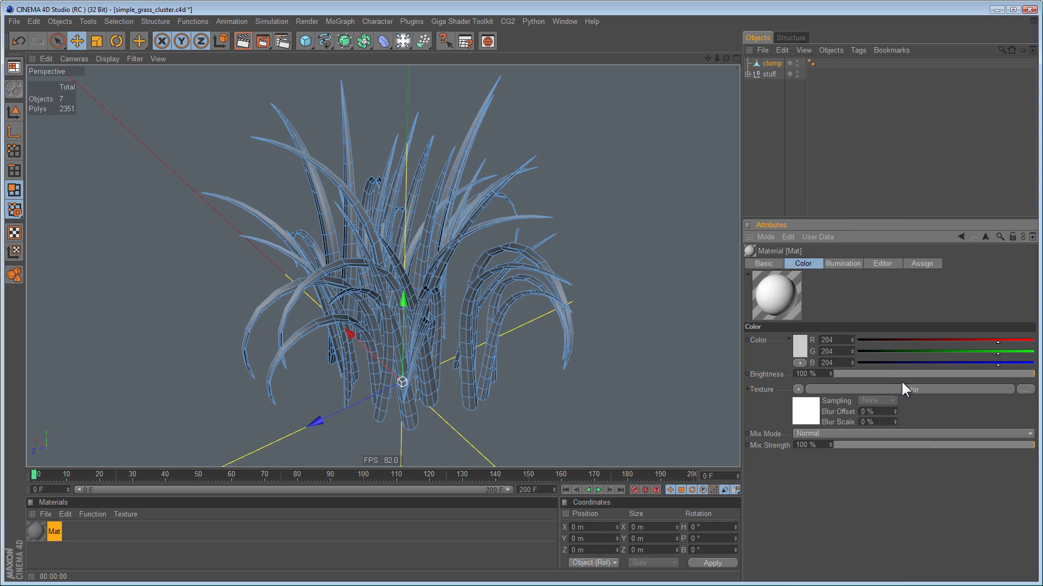
{"action": "left_click", "coordinate": [866, 390]}
{"action": "left_click", "coordinate": [799, 358]}
{"action": "left_click_drag", "start_coordinate": [797, 330], "coordinate": [784, 357]}
{"action": "left_click", "coordinate": [777, 423]}
Step: Apply the green material to the clump object and enclose the grass in an interactive render region
{"action": "left_click_drag", "start_coordinate": [36, 531], "coordinate": [770, 64]}
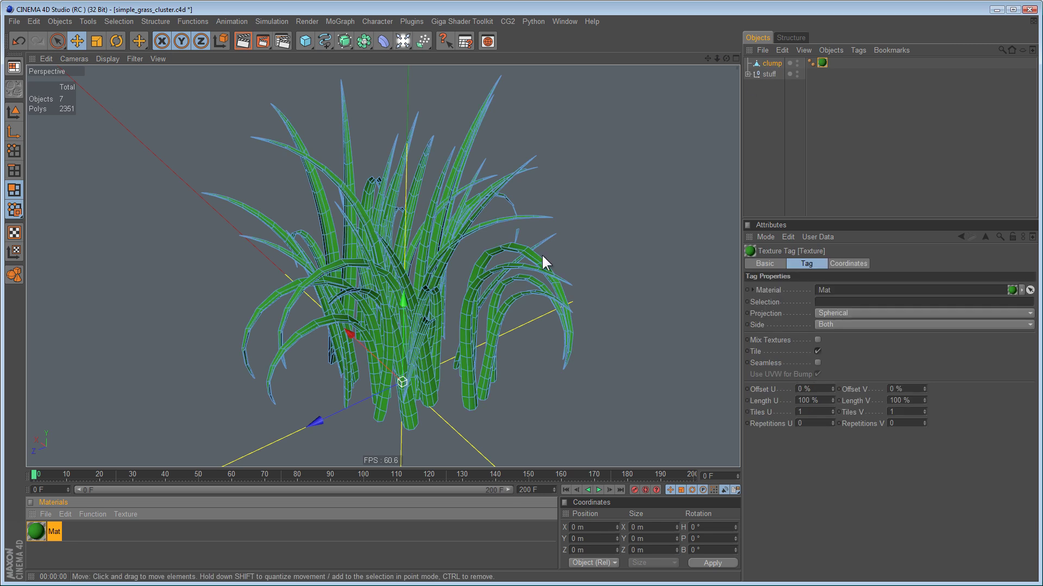
{"action": "key", "text": "alt+r"}
{"action": "left_click_drag", "start_coordinate": [619, 121], "coordinate": [641, 89]}
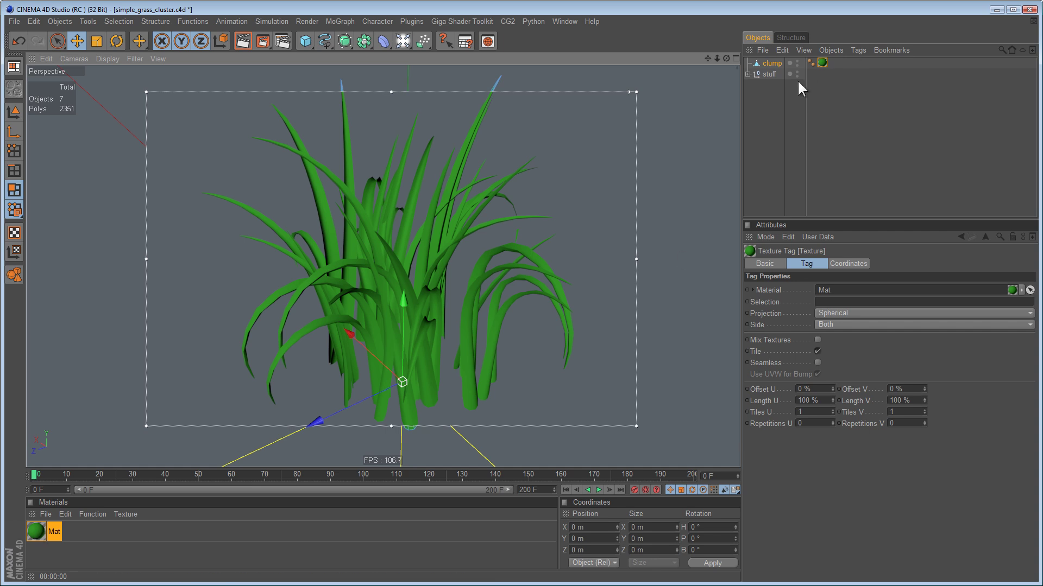
Step: Move the Fracture object out of the stuff group and nest clump inside it
{"action": "left_click", "coordinate": [747, 73]}
{"action": "left_click_drag", "start_coordinate": [775, 82], "coordinate": [776, 64]}
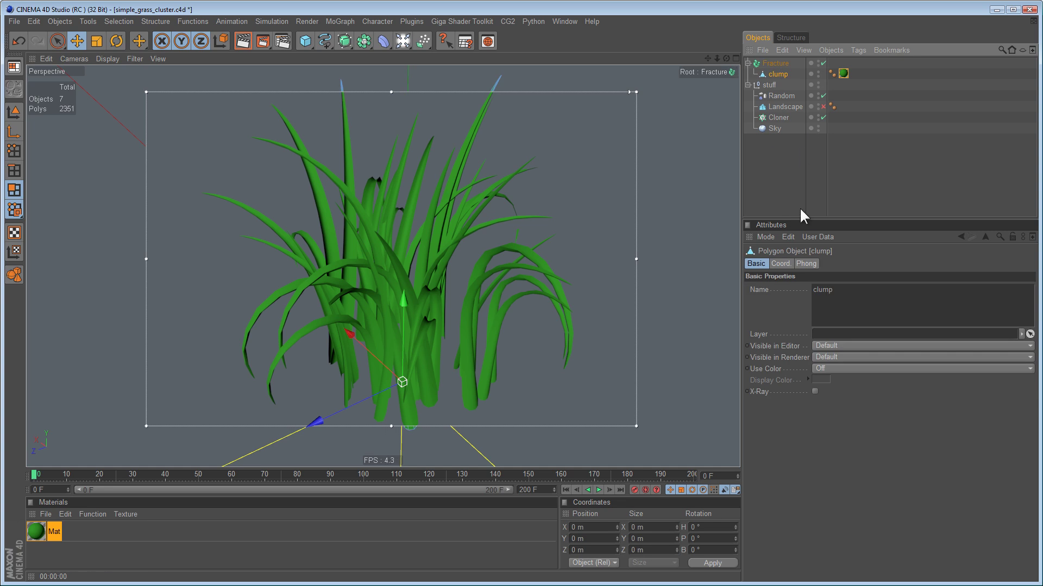
Step: Wrap the material's Color shader in a Tools4D Instance Shader and open the instance shader's settings
{"action": "left_click", "coordinate": [34, 530]}
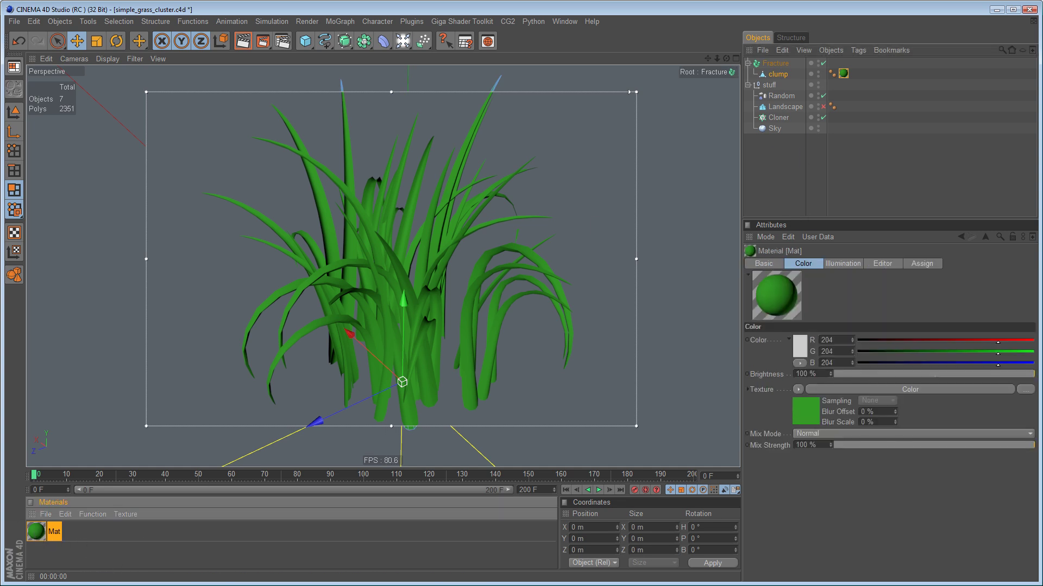
{"action": "left_click", "coordinate": [798, 389]}
{"action": "mouse_move", "coordinate": [839, 470]}
{"action": "left_click", "coordinate": [964, 470]}
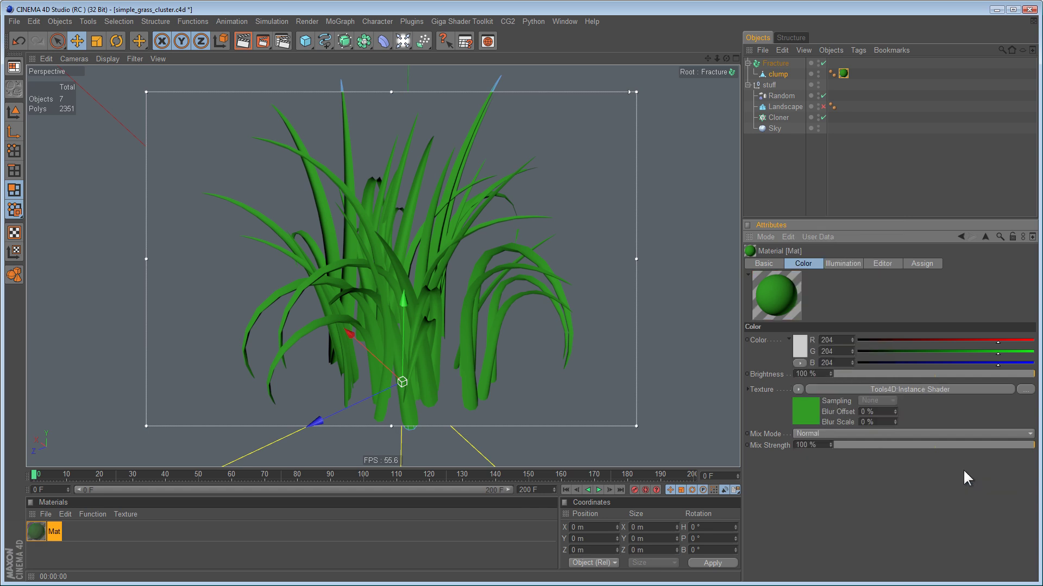
{"action": "left_click", "coordinate": [874, 389]}
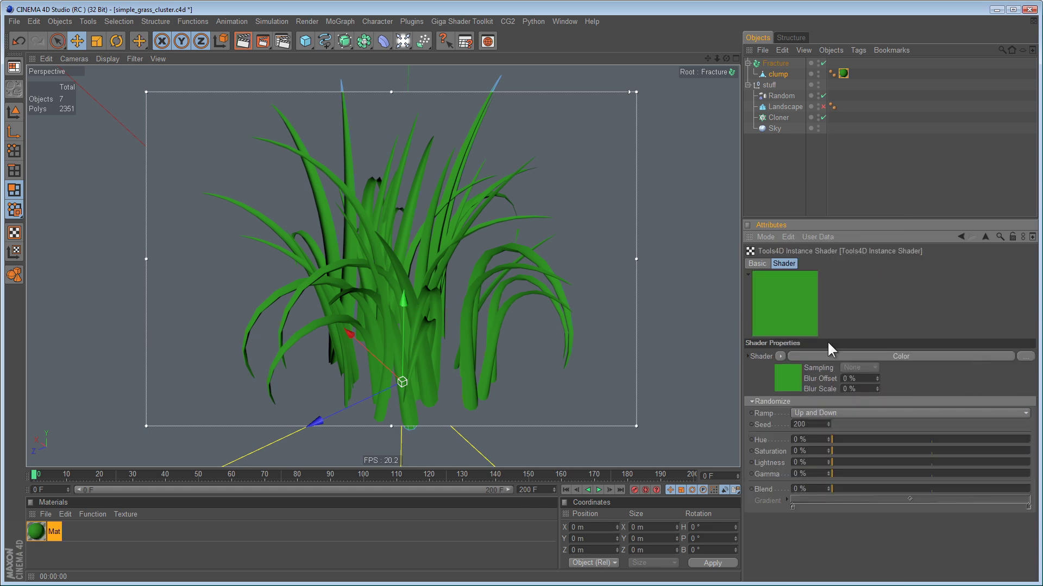
Step: Set the instance shader's Blend to 24 % and color the first gradient knot bright green (R 79, G 249, B 32)
{"action": "left_click_drag", "start_coordinate": [804, 220], "coordinate": [814, 178]}
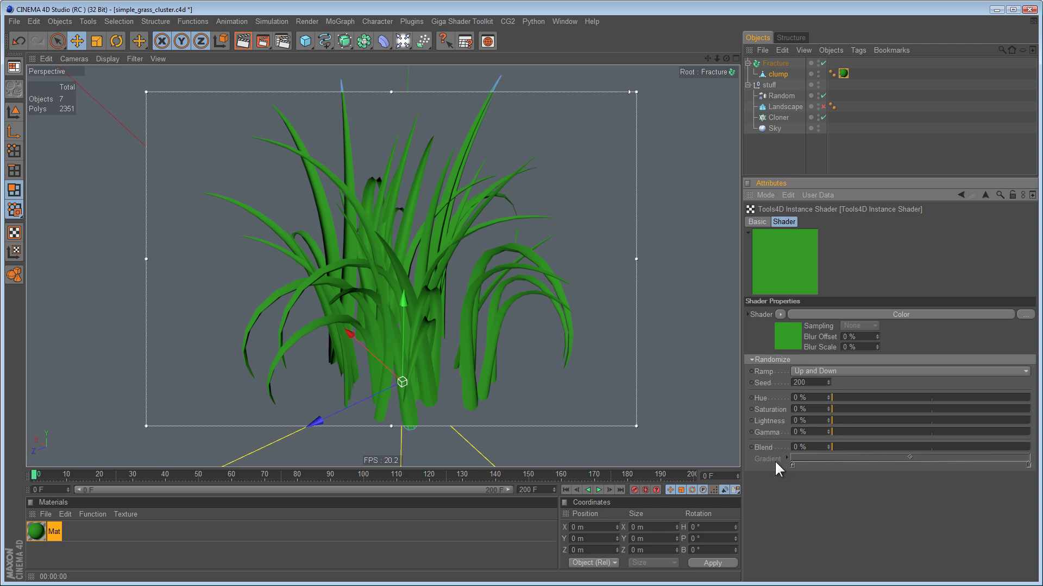
{"action": "left_click_drag", "start_coordinate": [842, 446], "coordinate": [858, 443]}
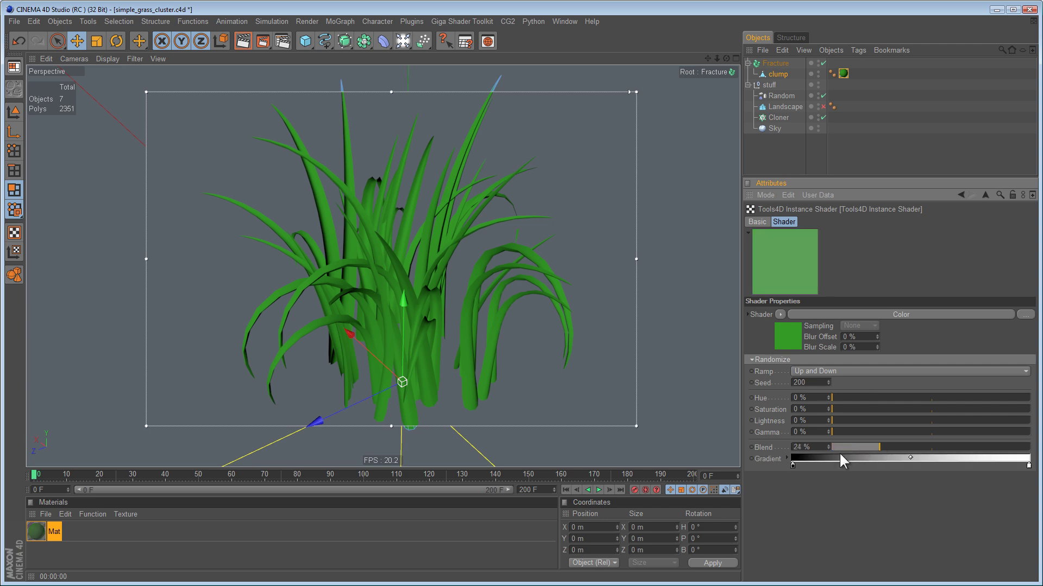
{"action": "double_click", "coordinate": [793, 464]}
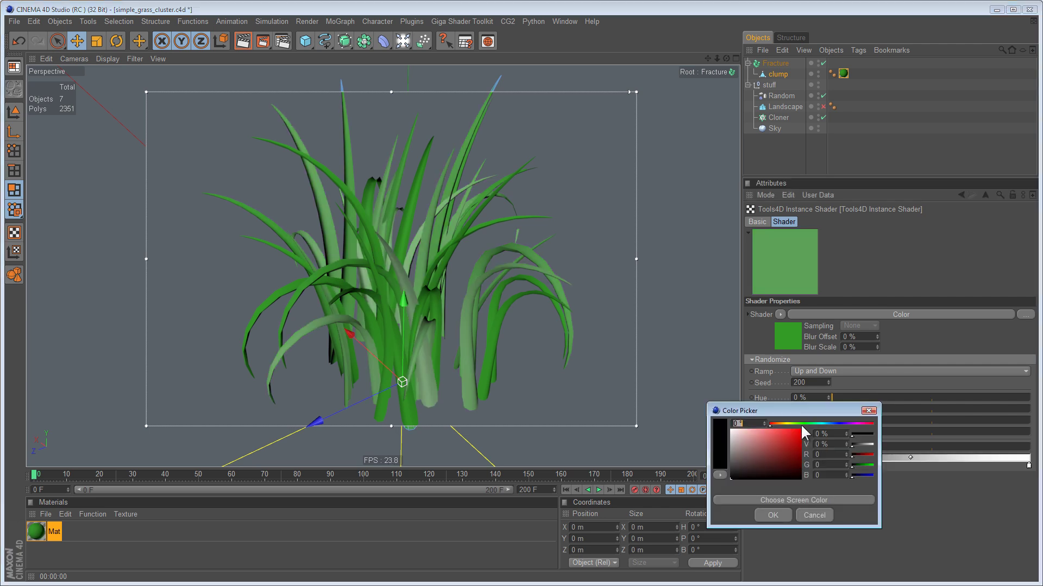
{"action": "left_click", "coordinate": [801, 424]}
{"action": "left_click", "coordinate": [793, 431]}
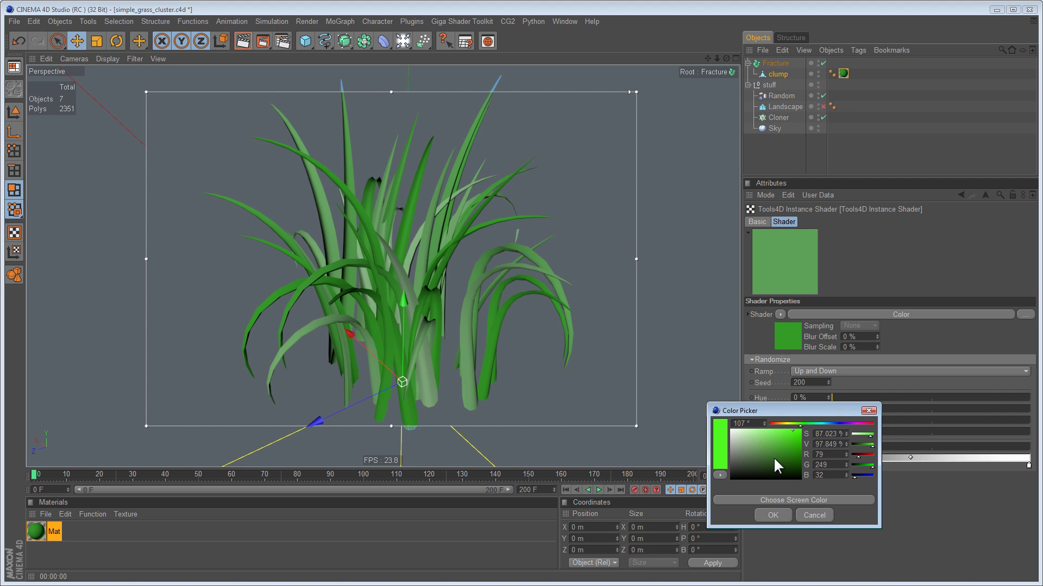
{"action": "left_click", "coordinate": [773, 514]}
Step: Add a gradient knot about a third of the way along and color it olive (R 147, G 150, B 55)
{"action": "double_click", "coordinate": [872, 460]}
{"action": "left_click", "coordinate": [862, 424]}
{"action": "left_click_drag", "start_coordinate": [862, 436], "coordinate": [850, 450]}
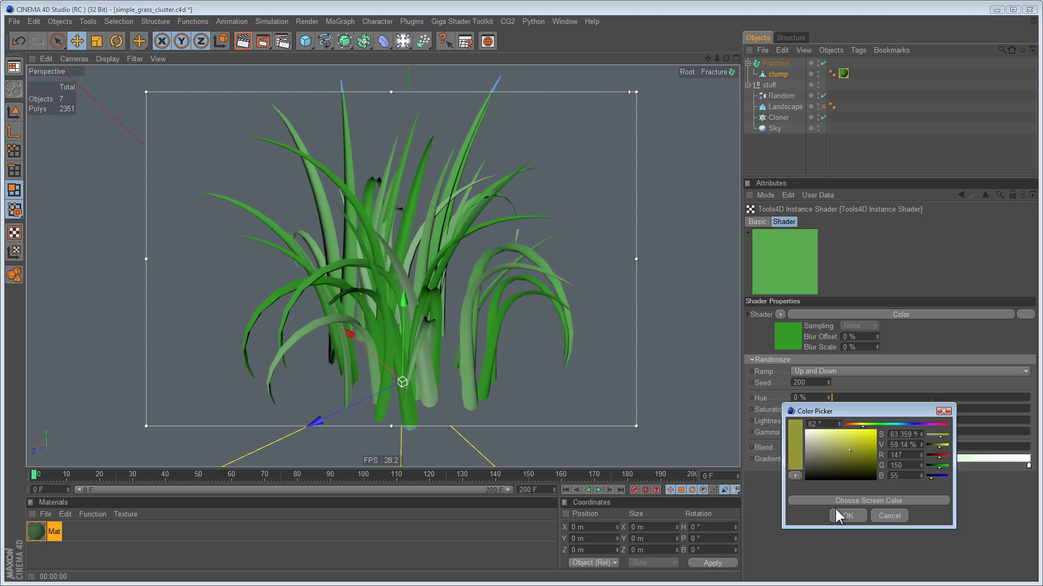
{"action": "left_click", "coordinate": [841, 516]}
Step: Recolor the white end knot of the gradient to dark green (R 78, G 109, B 55)
{"action": "double_click", "coordinate": [1028, 465]}
{"action": "mouse_move", "coordinate": [984, 452]}
{"action": "left_mouse_down"}
{"action": "mouse_move", "coordinate": [968, 449]}
{"action": "mouse_move", "coordinate": [989, 431]}
{"action": "left_mouse_up"}
{"action": "left_click", "coordinate": [970, 443]}
{"action": "mouse_move", "coordinate": [975, 485]}
{"action": "left_mouse_down"}
{"action": "mouse_move", "coordinate": [983, 436]}
{"action": "mouse_move", "coordinate": [1028, 483]}
{"action": "left_mouse_up"}
{"action": "left_click", "coordinate": [966, 515]}
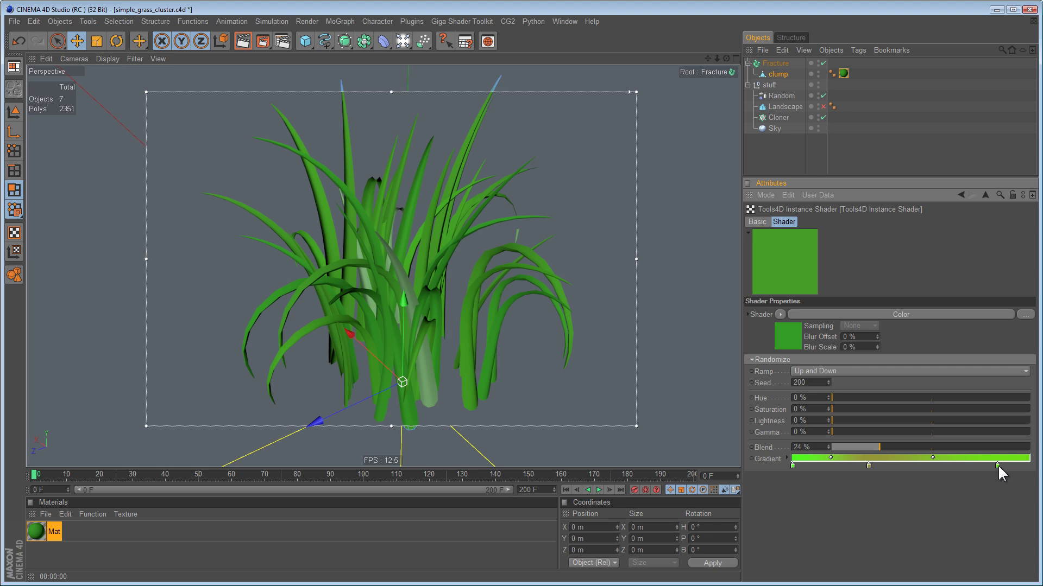
{"action": "double_click", "coordinate": [1021, 462]}
{"action": "mouse_move", "coordinate": [976, 449]}
{"action": "left_mouse_down"}
{"action": "mouse_move", "coordinate": [972, 471]}
{"action": "mouse_move", "coordinate": [959, 460]}
{"action": "left_mouse_up"}
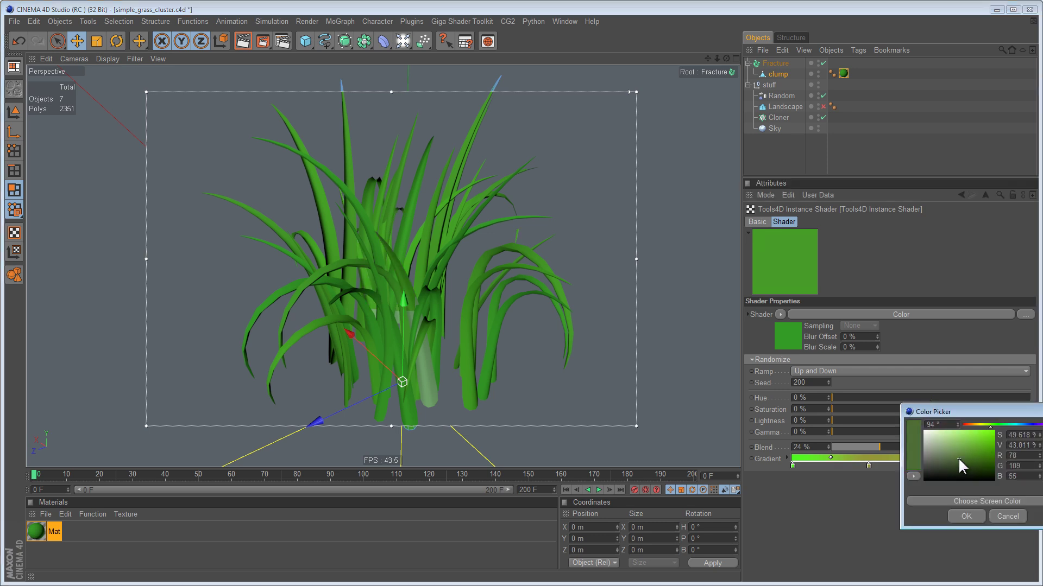
{"action": "left_click", "coordinate": [966, 516]}
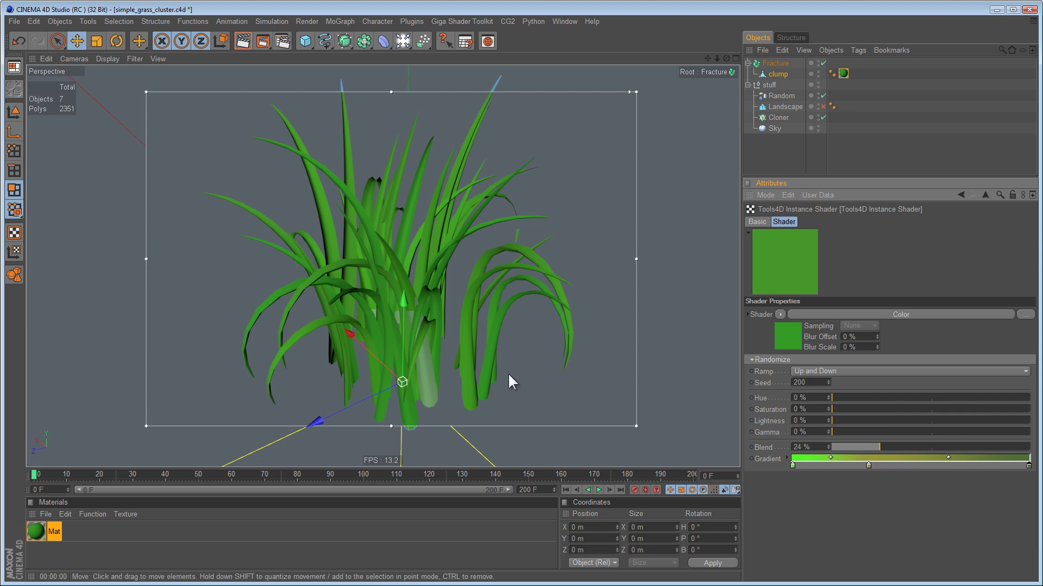
Step: Move the olive knot slightly past the gradient's middle and raise Blend to 100 %
{"action": "left_click_drag", "start_coordinate": [884, 445], "coordinate": [924, 448]}
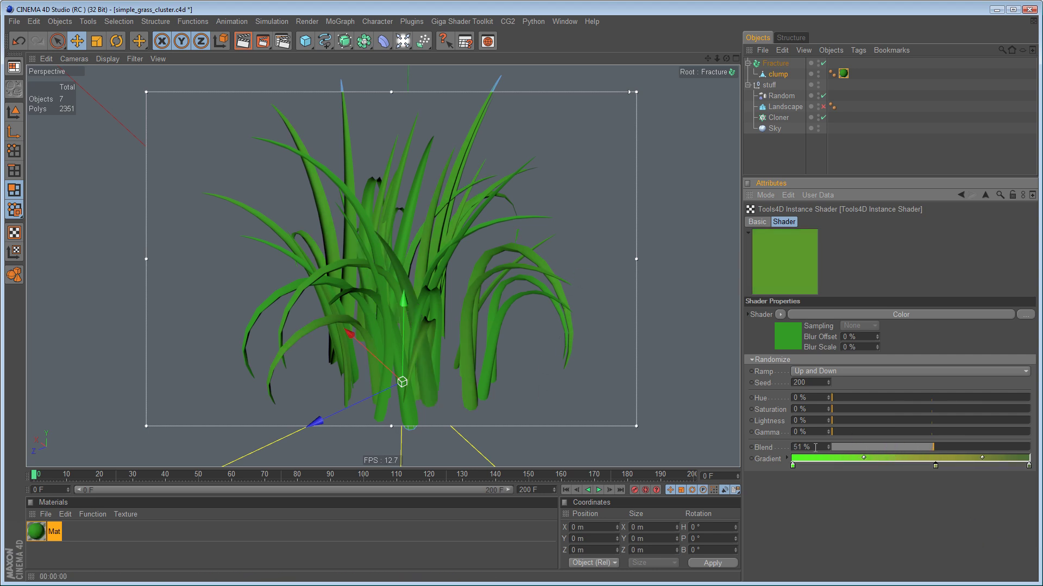
{"action": "left_click_drag", "start_coordinate": [963, 445], "coordinate": [1031, 459]}
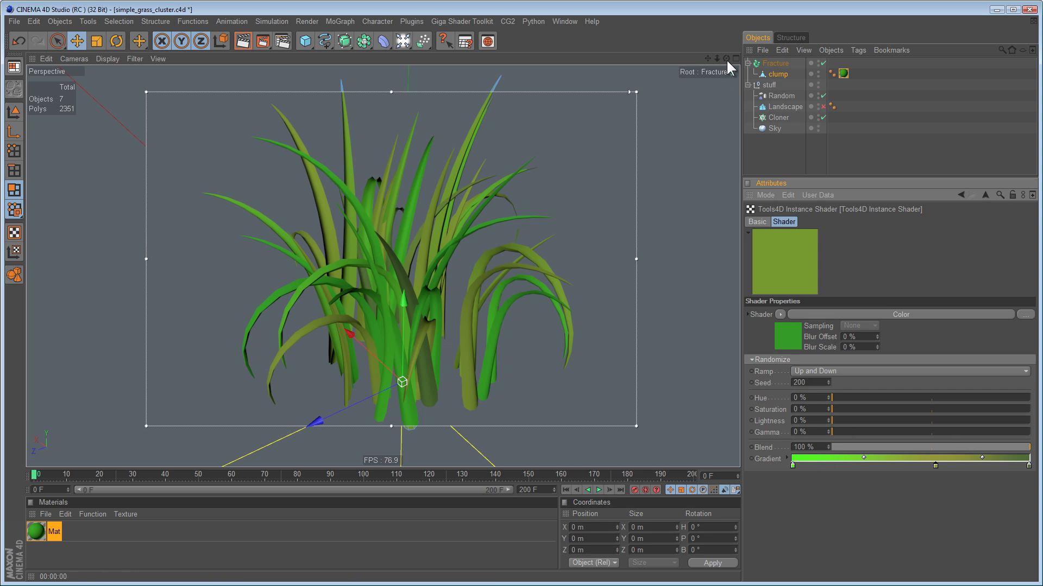
Step: Set the instance shader's random Seed to 206 and its Blend to 0 %
{"action": "key", "text": "n"}
{"action": "key", "text": "b"}
{"action": "key", "text": "n"}
{"action": "key", "text": "a"}
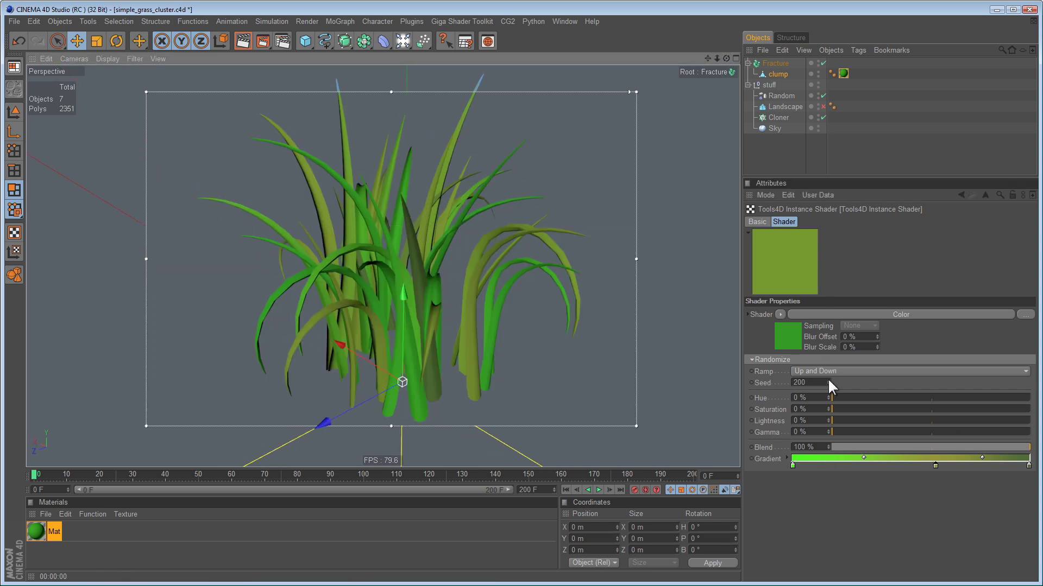
{"action": "left_click", "coordinate": [829, 381]}
{"action": "left_click", "coordinate": [828, 381]}
{"action": "left_click", "coordinate": [828, 381]}
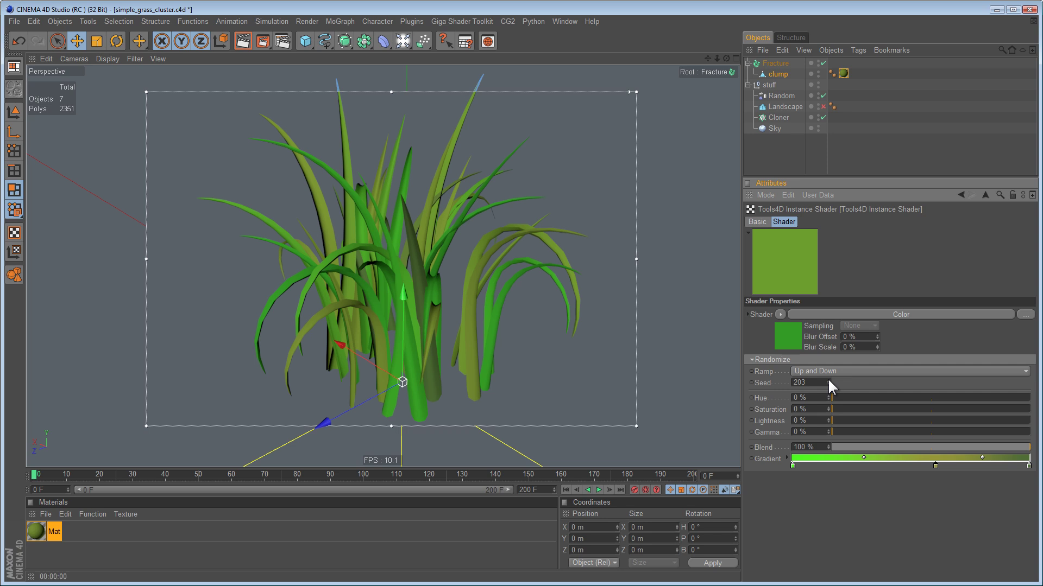
{"action": "left_click", "coordinate": [829, 381]}
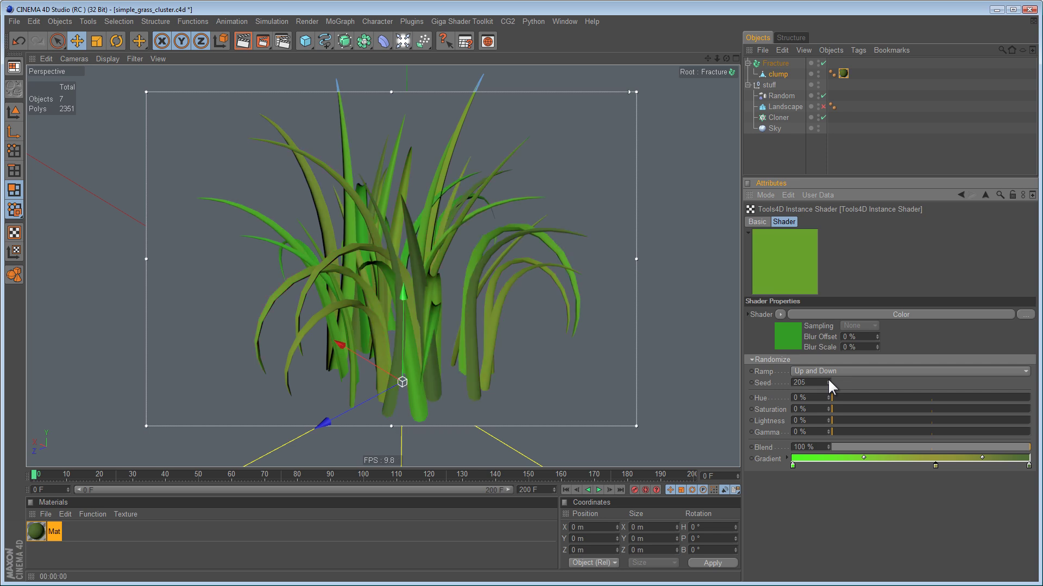
{"action": "left_click", "coordinate": [829, 380]}
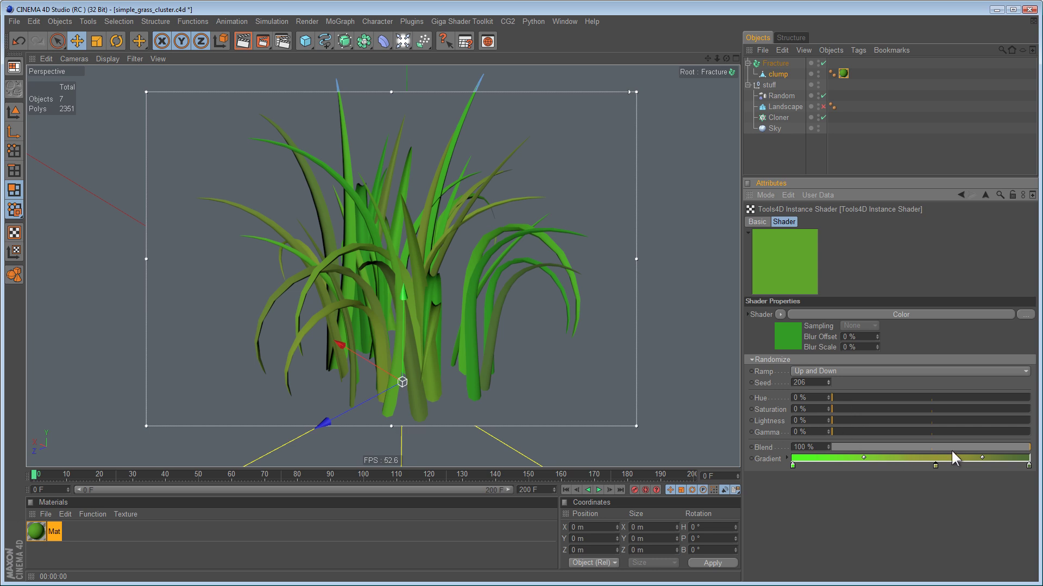
{"action": "left_click_drag", "start_coordinate": [995, 445], "coordinate": [820, 447]}
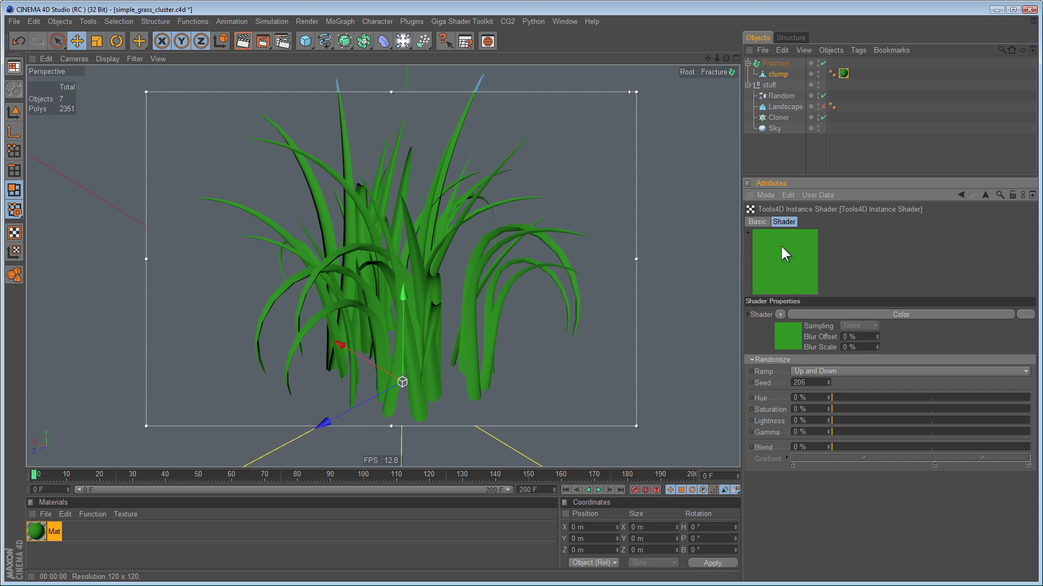
Step: Try a Checkerboard surface shader as the instance shader's base and undo the replacement
{"action": "left_click", "coordinate": [780, 313]}
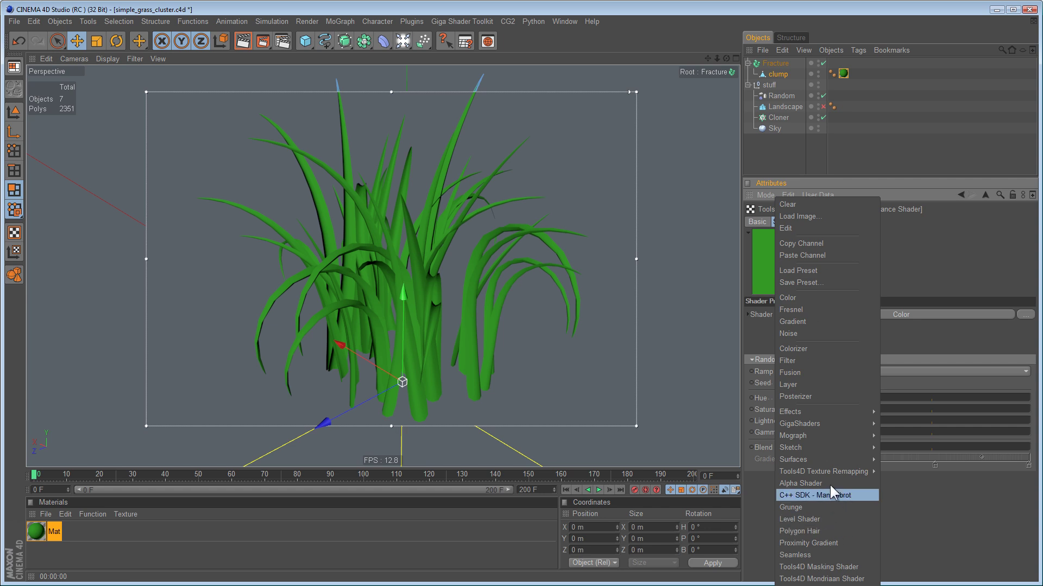
{"action": "mouse_move", "coordinate": [824, 459]}
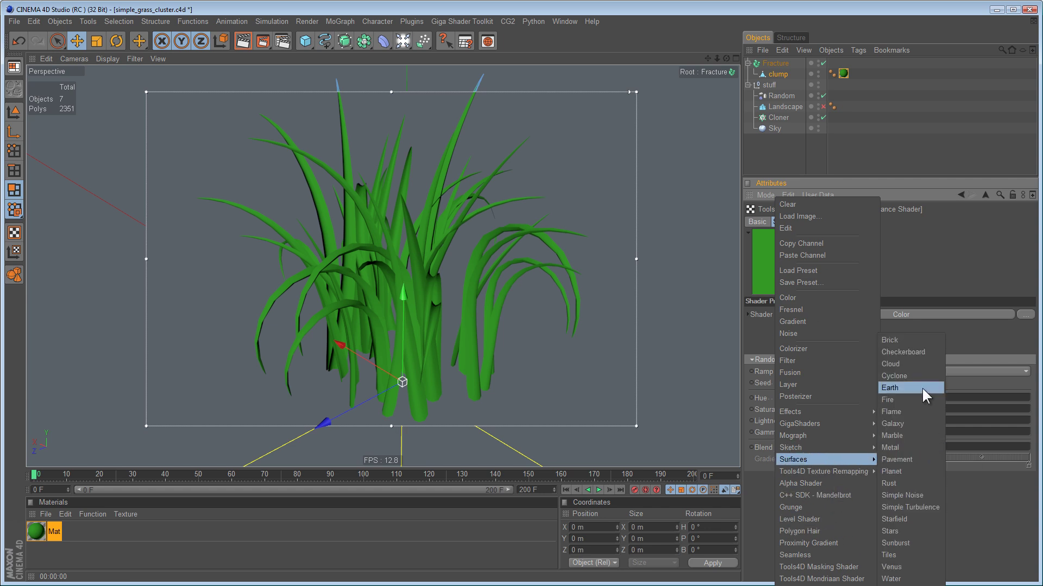
{"action": "left_click", "coordinate": [920, 351]}
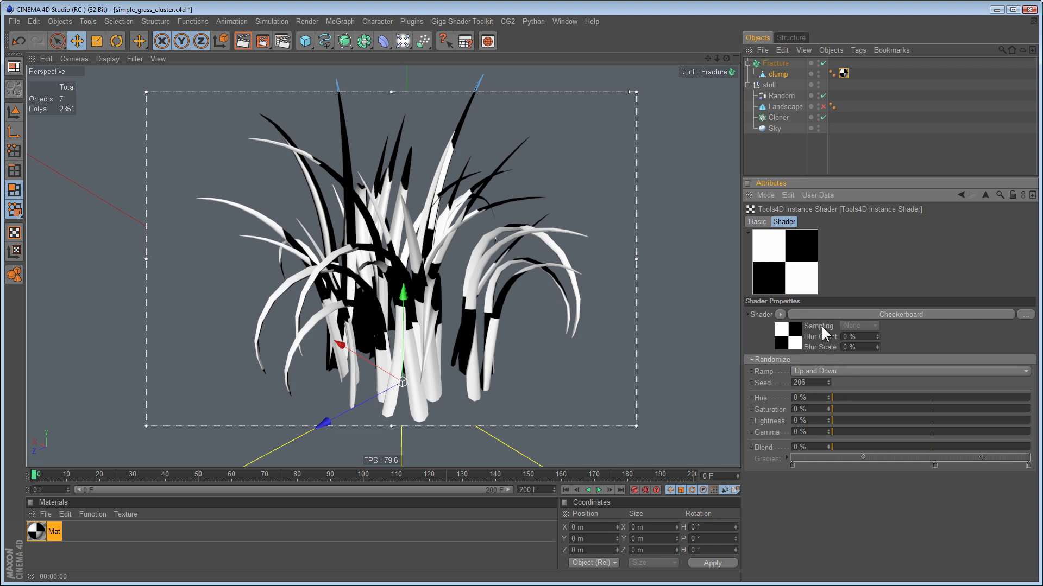
{"action": "key", "text": "ctrl+z"}
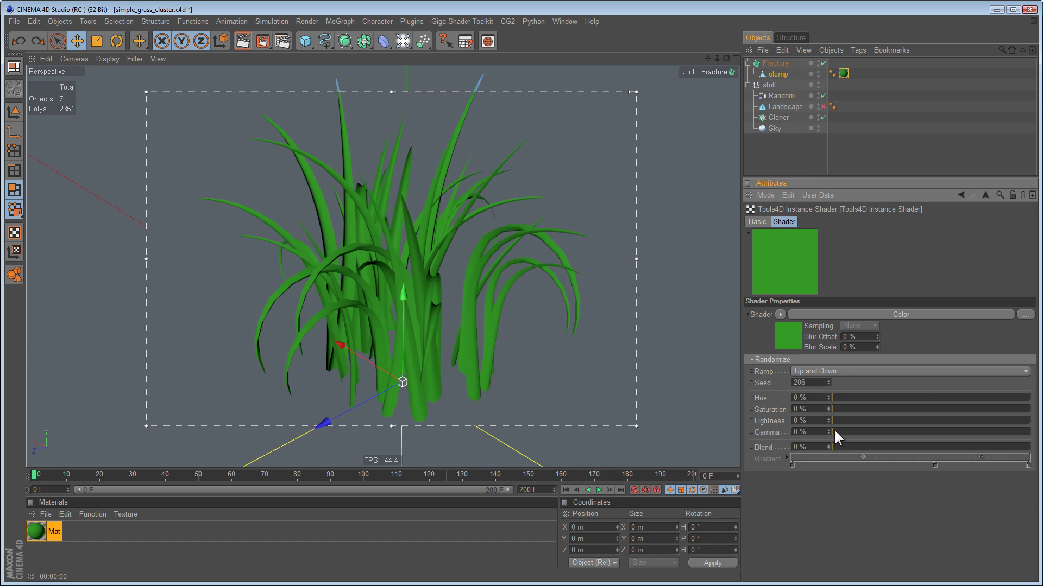
Step: Set the instance shader's Gamma randomization to 50 %
{"action": "left_click_drag", "start_coordinate": [834, 432], "coordinate": [933, 435]}
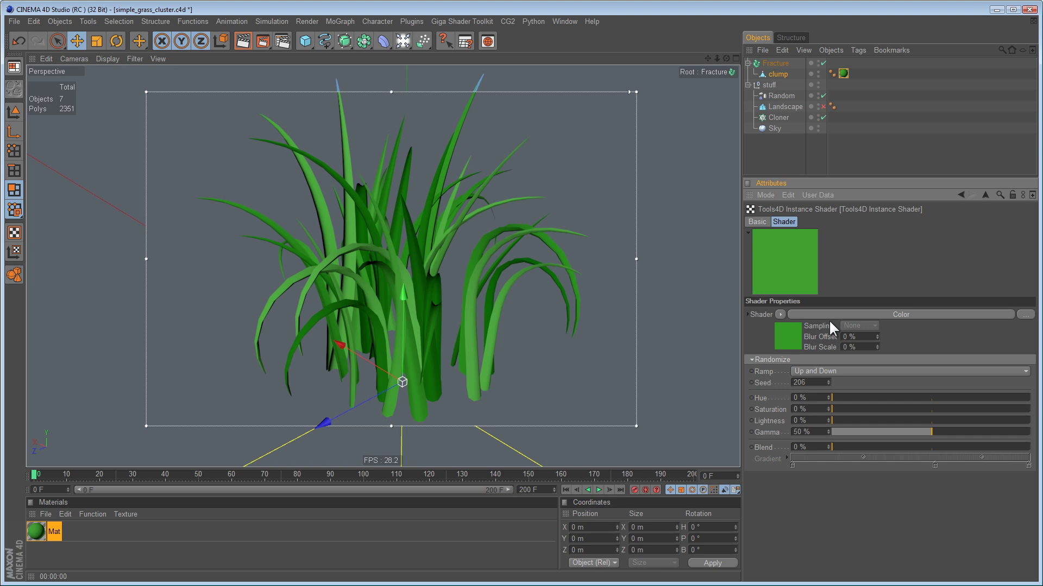
Step: Change the nested Color shader to blue (R 38, G 50, B 153) and return to the instance shader settings
{"action": "left_click", "coordinate": [790, 332]}
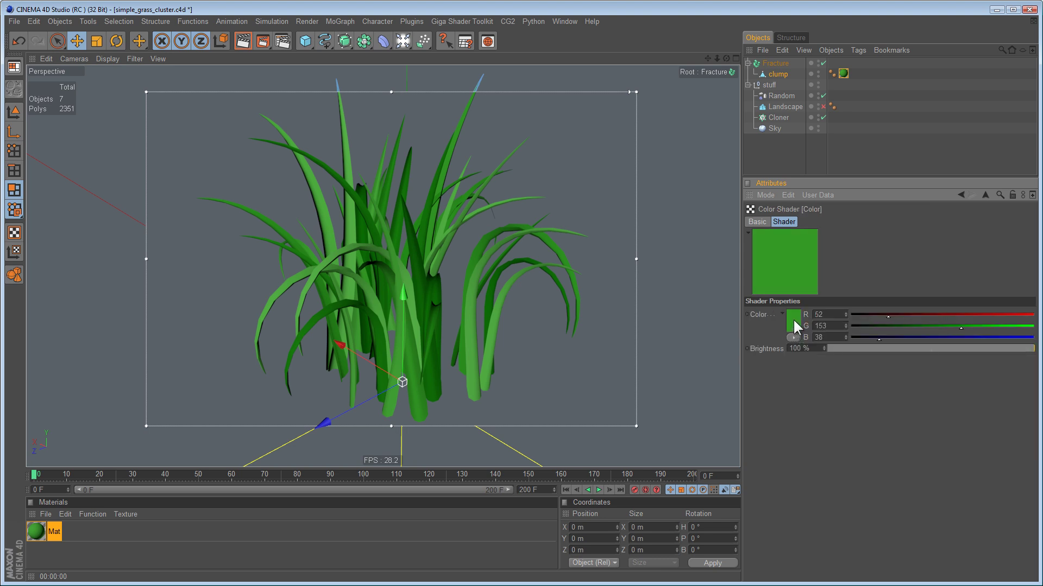
{"action": "left_click", "coordinate": [792, 318]}
{"action": "left_click", "coordinate": [784, 365]}
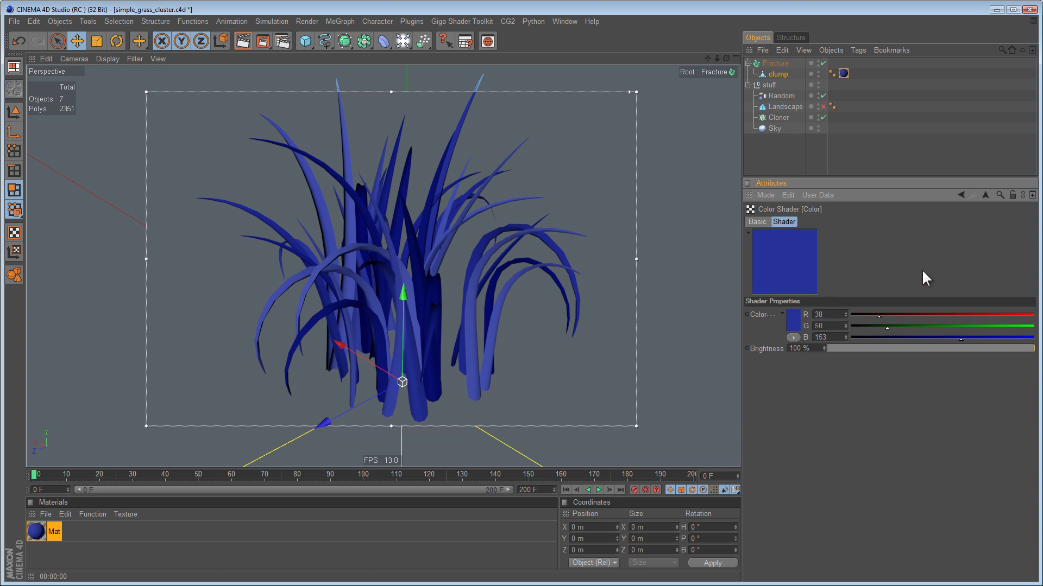
{"action": "left_click", "coordinate": [961, 194]}
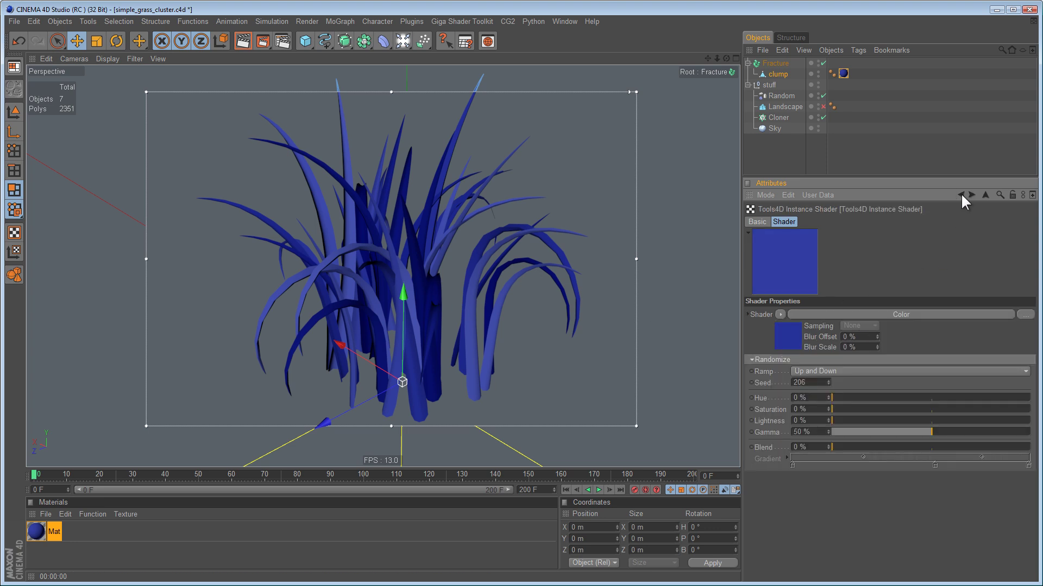
Step: Change the nested Color shader to green (R 16, G 180, B 38) and return to the instance shader settings
{"action": "left_click", "coordinate": [796, 332]}
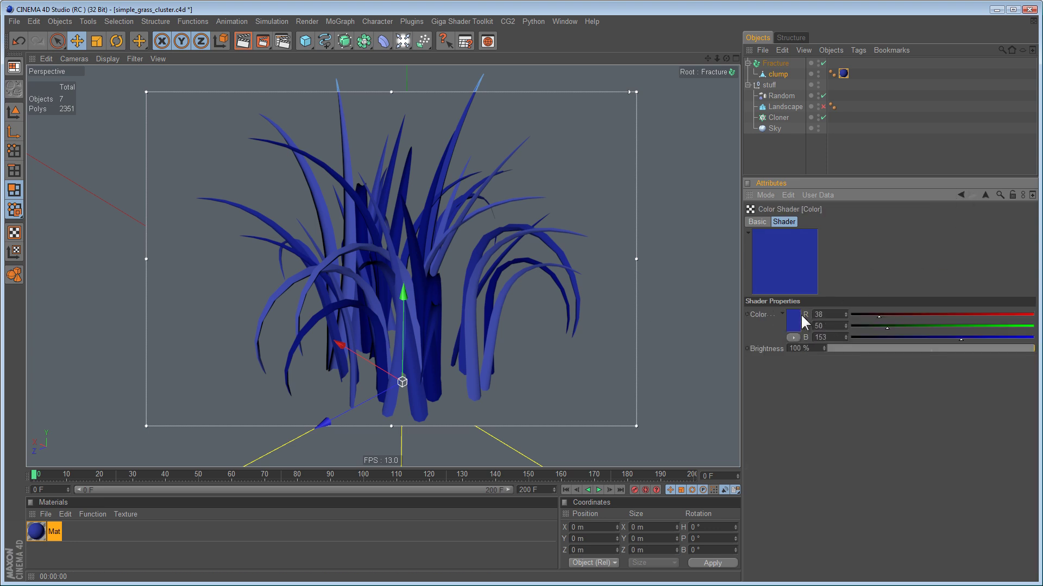
{"action": "left_click", "coordinate": [797, 314]}
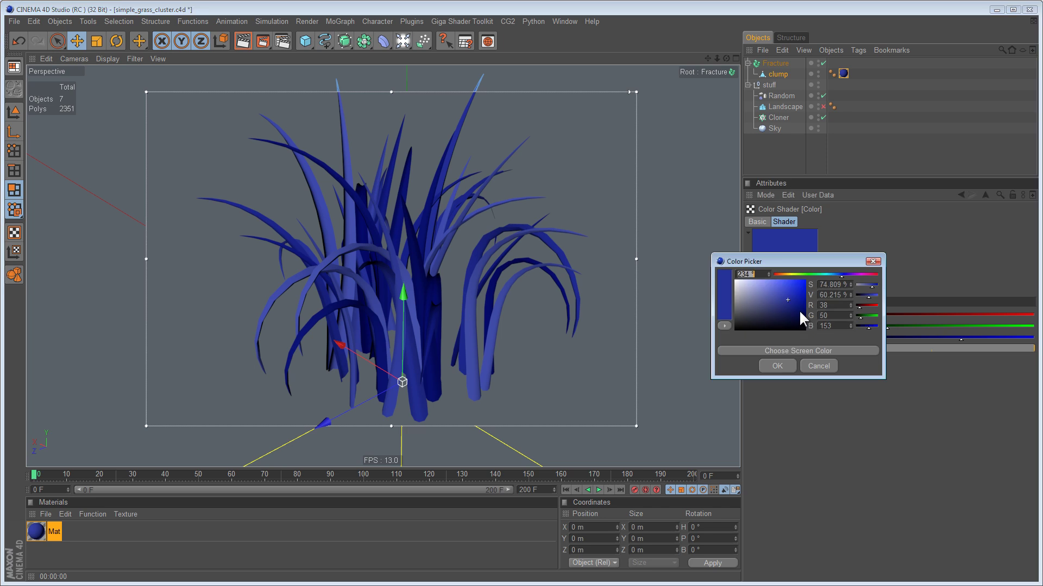
{"action": "left_click", "coordinate": [811, 274]}
{"action": "left_click_drag", "start_coordinate": [804, 280], "coordinate": [798, 294]}
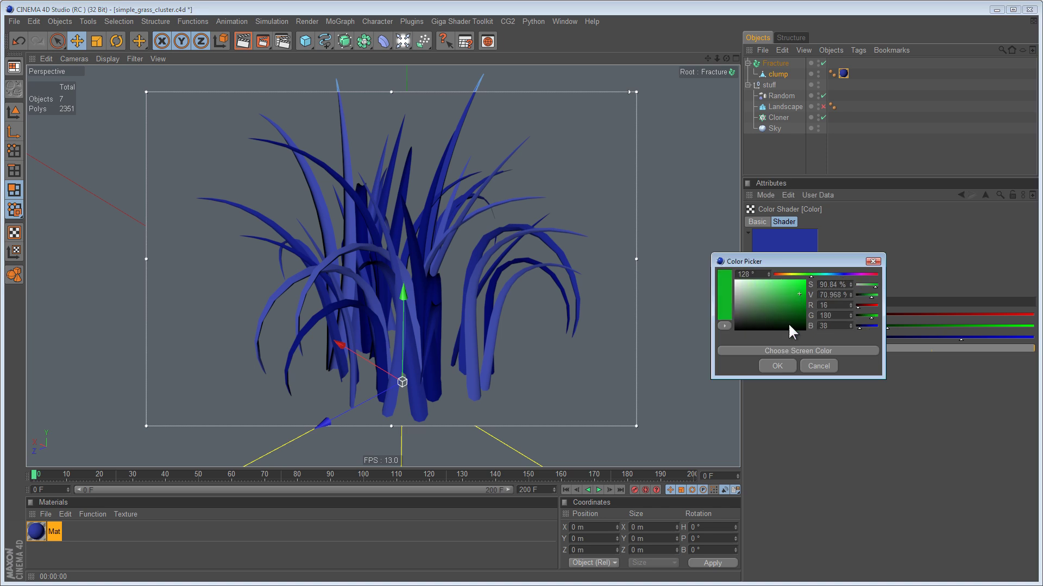
{"action": "left_click", "coordinate": [777, 365]}
{"action": "left_click", "coordinate": [959, 194]}
Step: Try Lightness randomization at 50 % with Gamma at 0 %, comparing the Up, Down, and Up and Down ramp modes
{"action": "left_click_drag", "start_coordinate": [850, 432], "coordinate": [906, 421]}
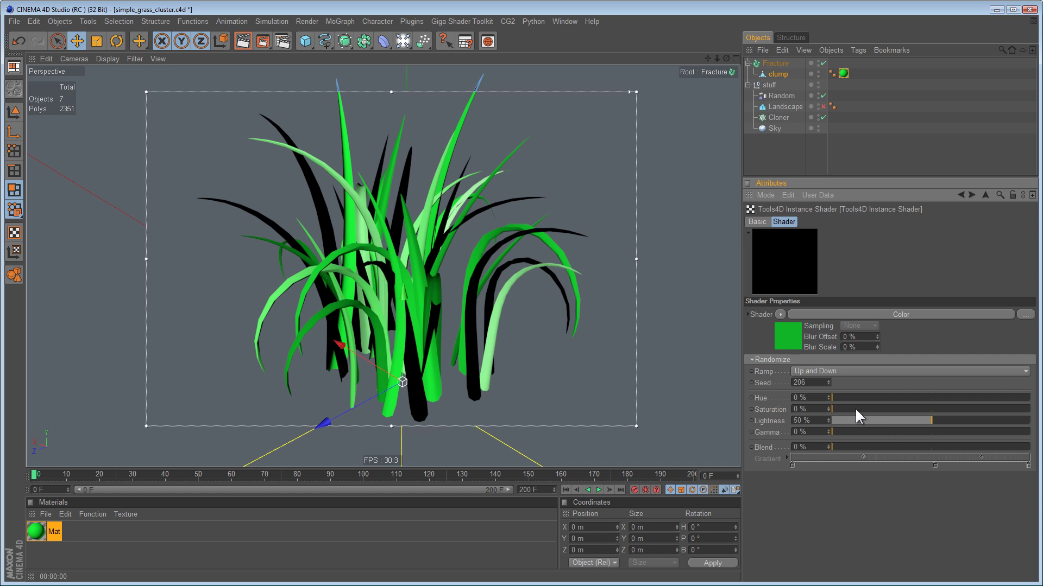
{"action": "left_click", "coordinate": [827, 371]}
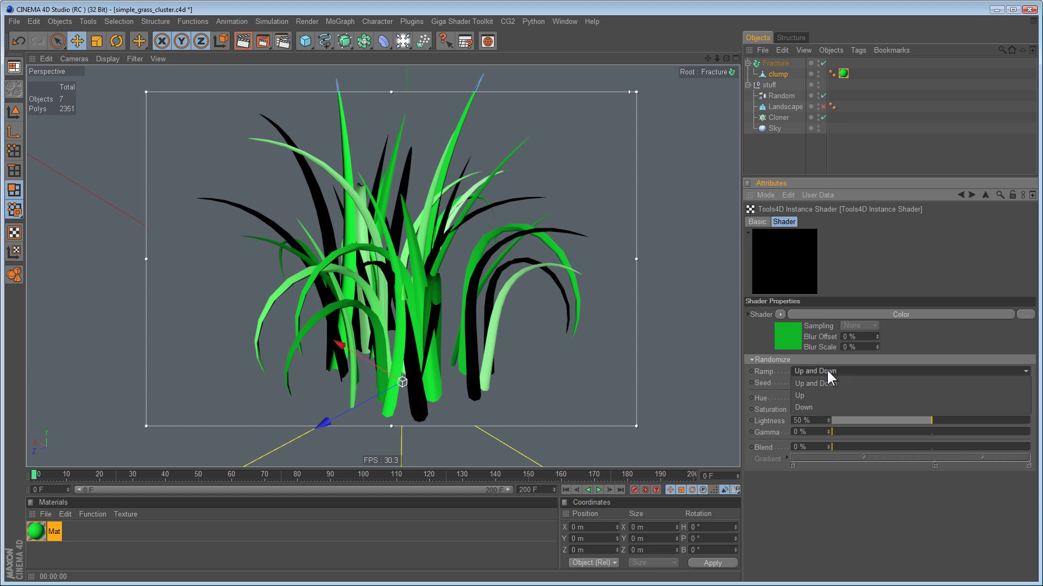
{"action": "left_click", "coordinate": [817, 395]}
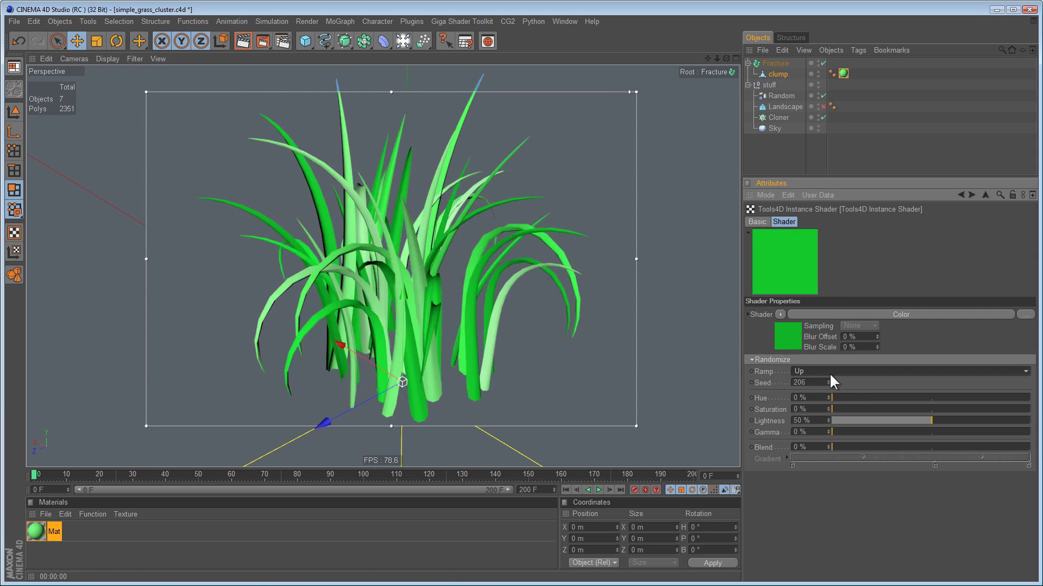
{"action": "left_click", "coordinate": [855, 373]}
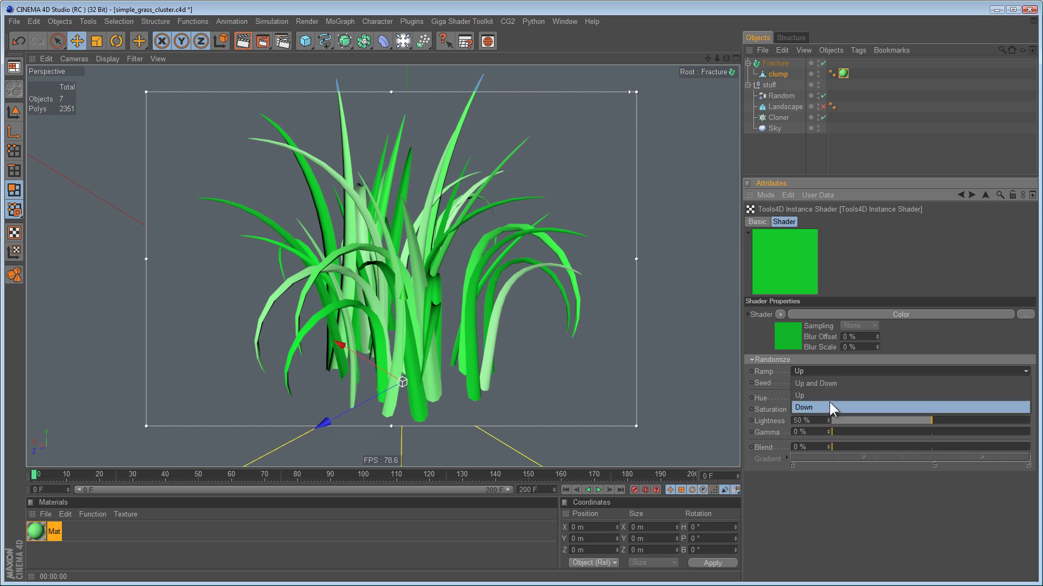
{"action": "left_click", "coordinate": [827, 371]}
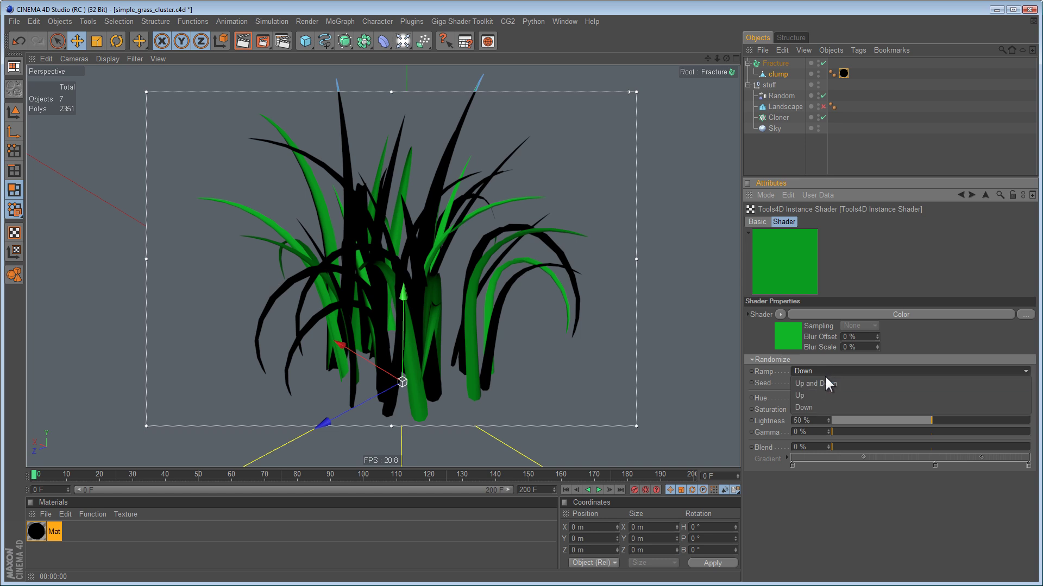
{"action": "left_click", "coordinate": [823, 380]}
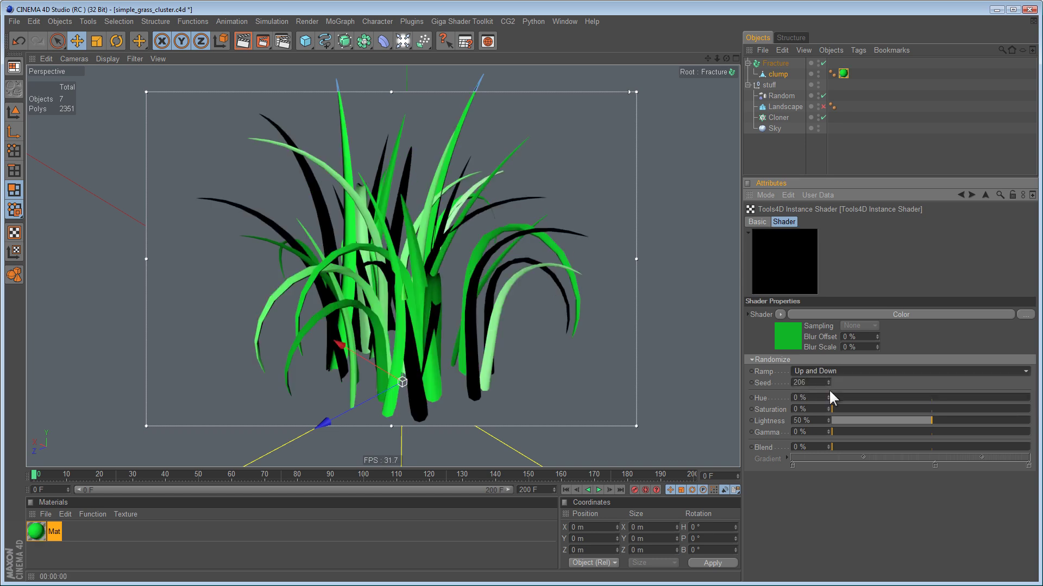
Step: Try Saturation randomization at 50 % with Lightness at 0 %, and replace it with Hue randomization at 51 %
{"action": "left_click_drag", "start_coordinate": [868, 411], "coordinate": [912, 411]}
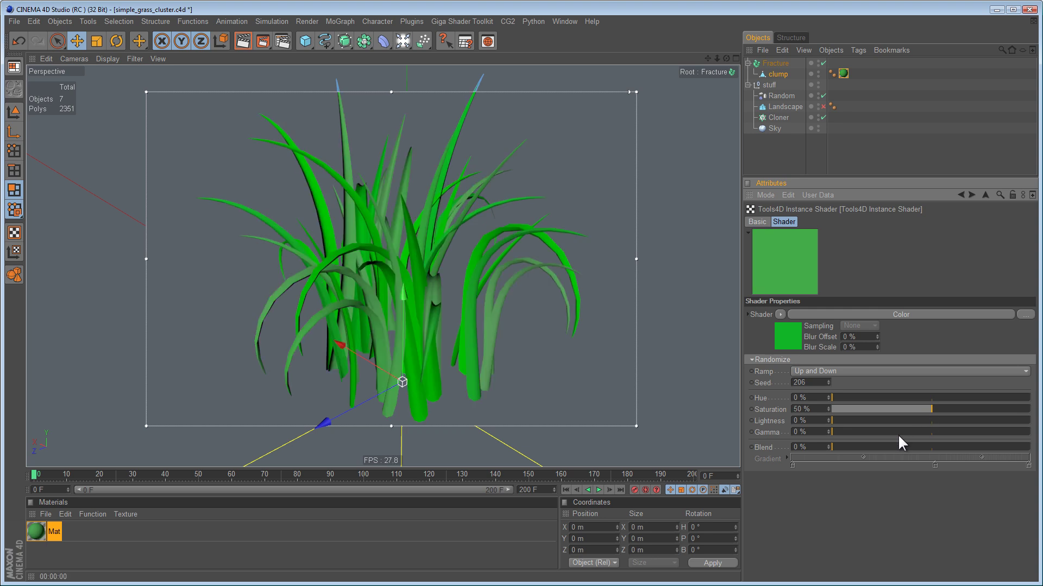
{"action": "left_click_drag", "start_coordinate": [890, 405], "coordinate": [932, 406]}
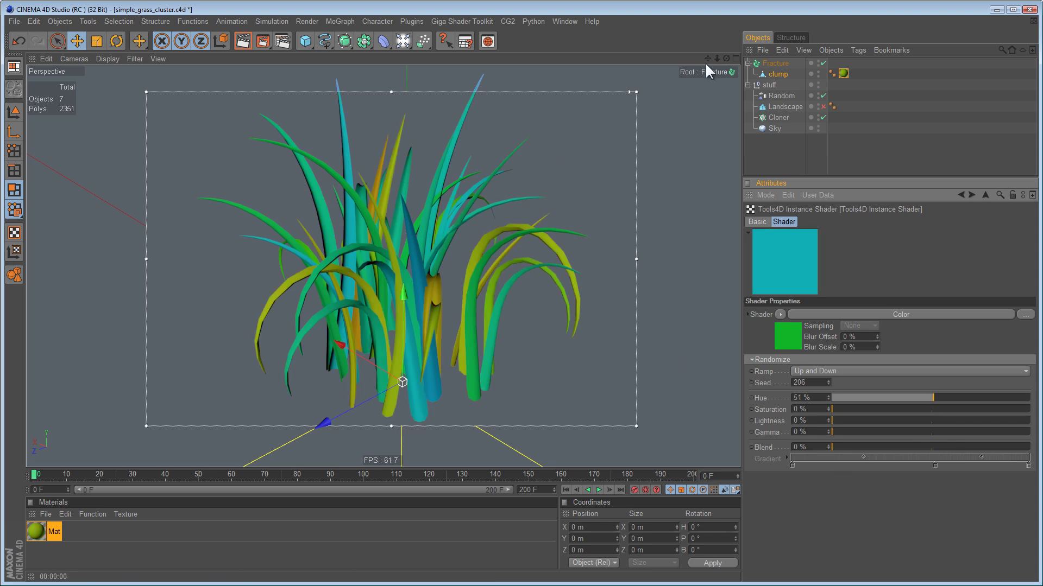
{"action": "left_click_drag", "start_coordinate": [726, 58], "coordinate": [520, 296]}
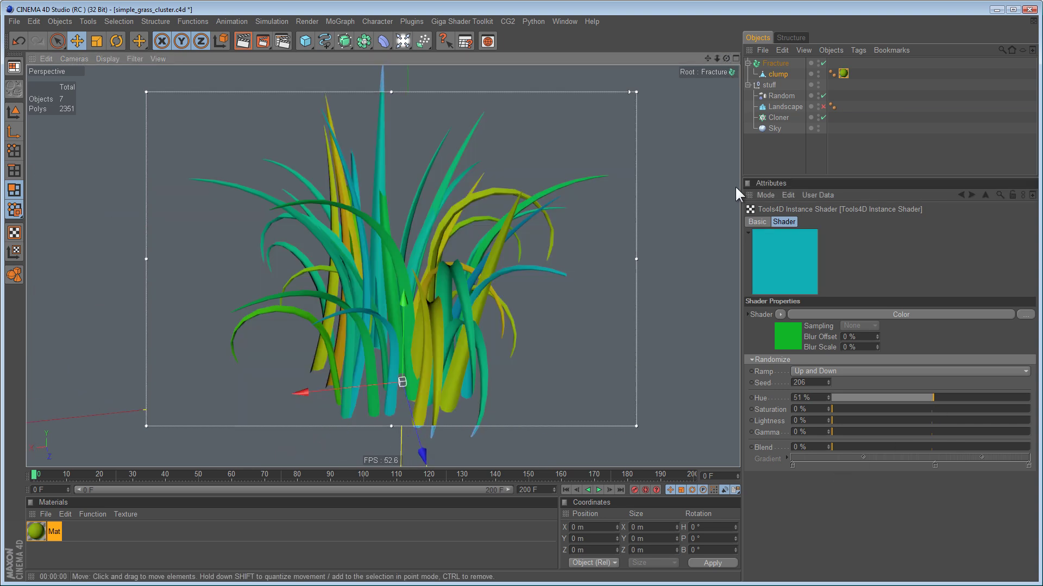
Step: Set the gradient Blend to 100 % and the randomization to Hue 21 %, Saturation 19 %, Lightness 20 % and Gamma 19 %
{"action": "left_click_drag", "start_coordinate": [835, 447], "coordinate": [932, 448]}
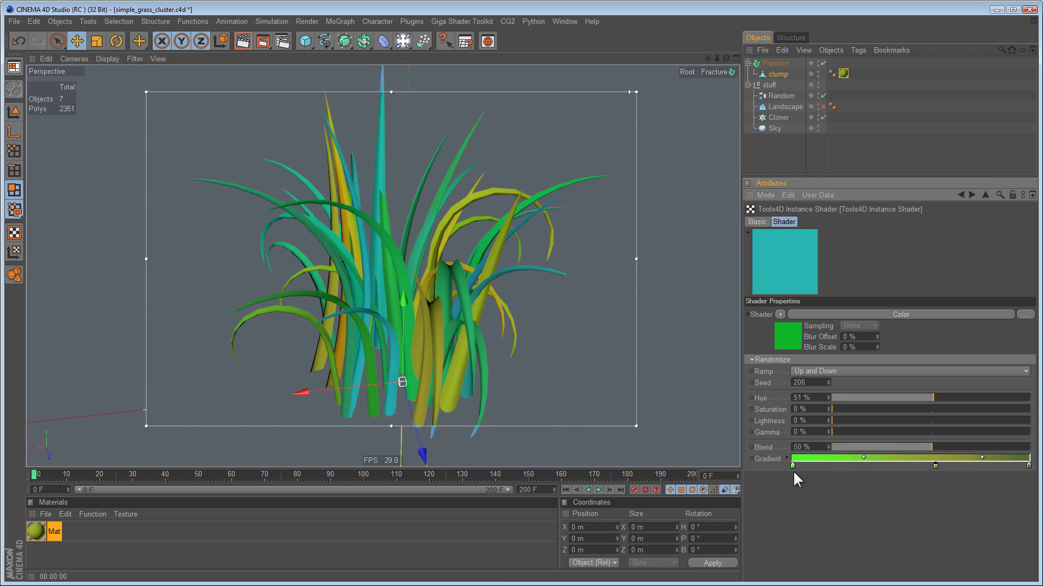
{"action": "left_click_drag", "start_coordinate": [1014, 447], "coordinate": [1032, 448]}
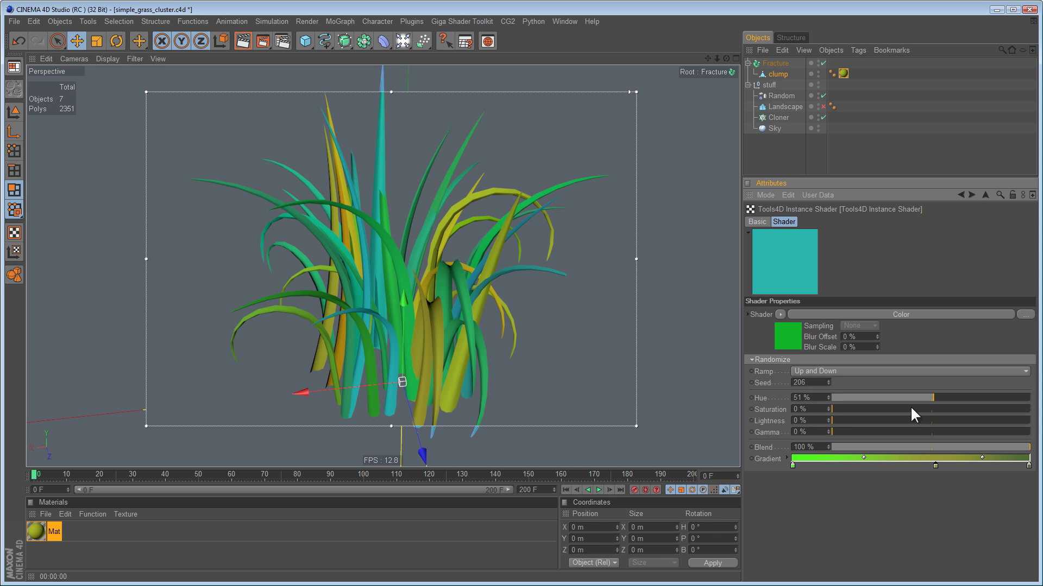
{"action": "left_click_drag", "start_coordinate": [893, 395], "coordinate": [869, 403]}
{"action": "left_click", "coordinate": [869, 408]}
{"action": "left_click", "coordinate": [871, 420]}
{"action": "left_click", "coordinate": [870, 432]}
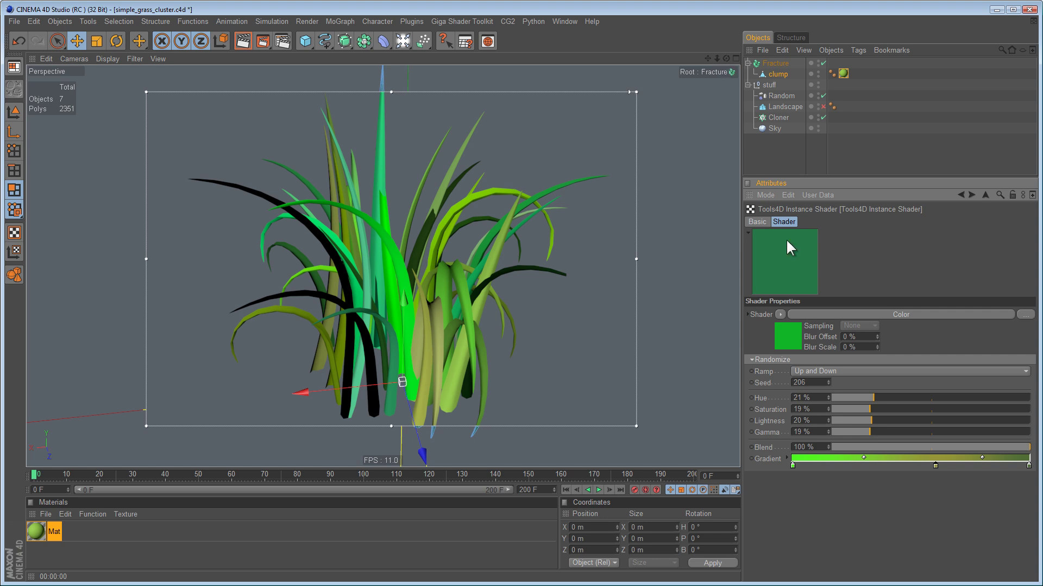
Step: Try the Up ramp on the combined randomization and switch the Ramp to Down
{"action": "left_click", "coordinate": [851, 369]}
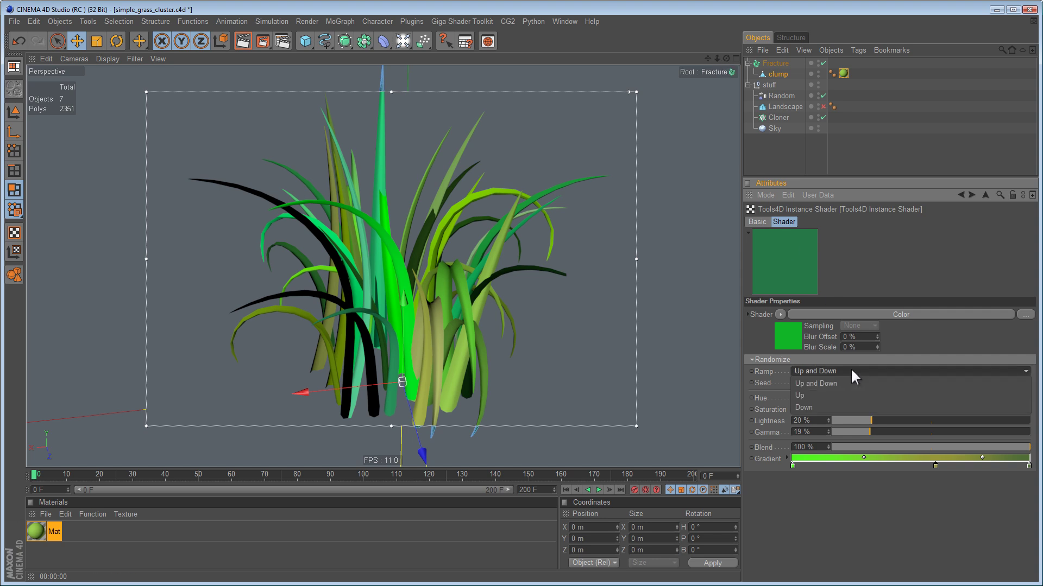
{"action": "left_click", "coordinate": [836, 395]}
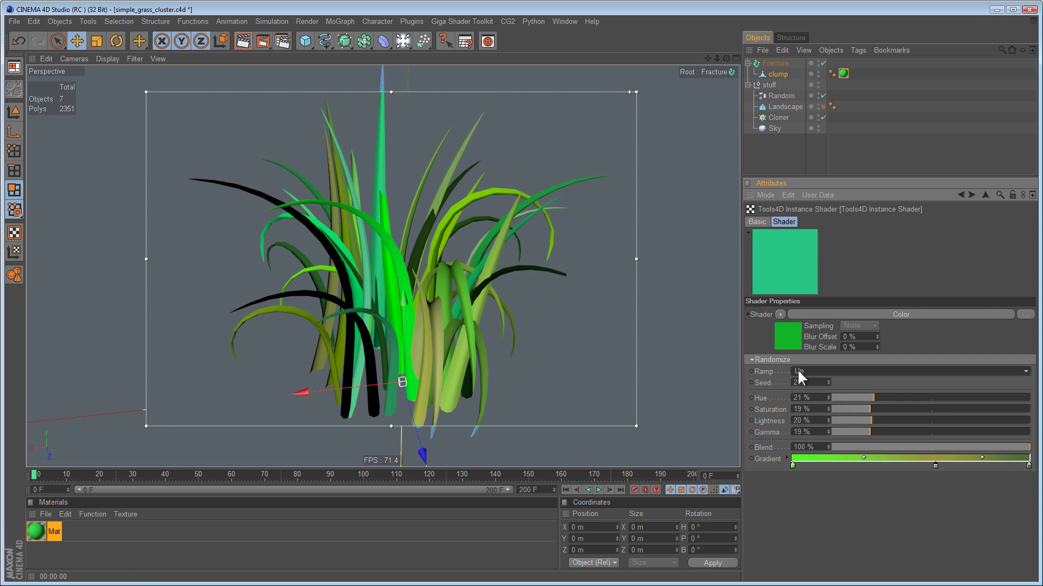
{"action": "left_click", "coordinate": [833, 371]}
{"action": "left_click", "coordinate": [825, 405]}
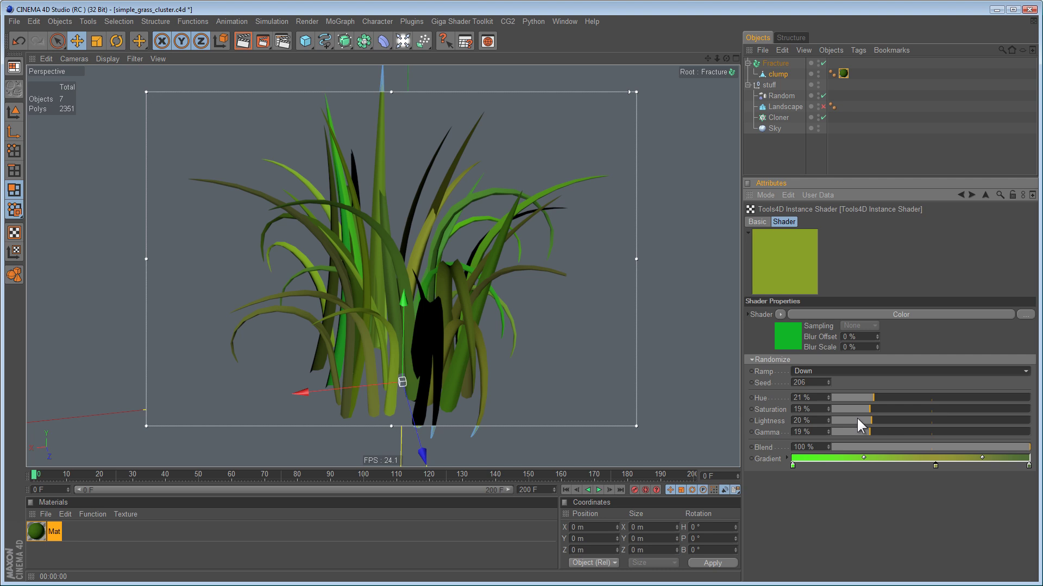
Step: Reset the Hue, Saturation, Lightness and Blend values to 0 % and raise the Gamma randomization to 100 %
{"action": "left_click_drag", "start_coordinate": [869, 398], "coordinate": [814, 398]}
{"action": "left_click_drag", "start_coordinate": [868, 409], "coordinate": [844, 406]}
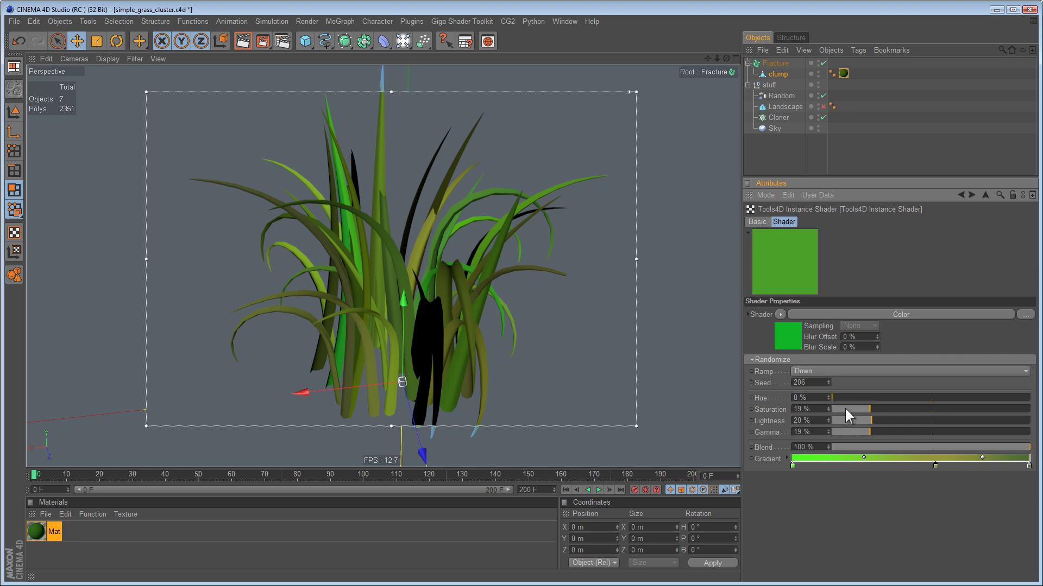
{"action": "left_click", "coordinate": [834, 420]}
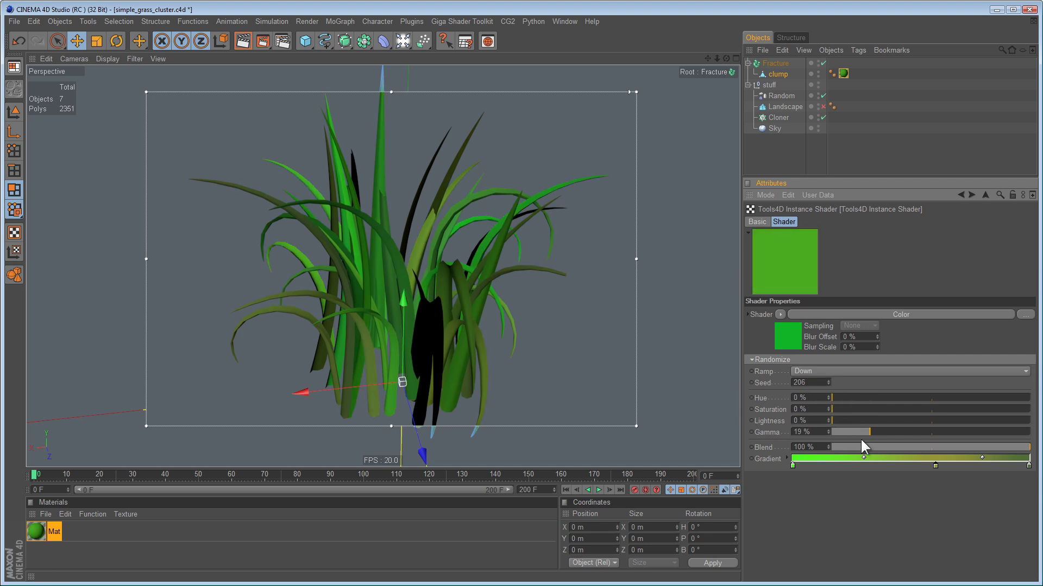
{"action": "left_click", "coordinate": [932, 433]}
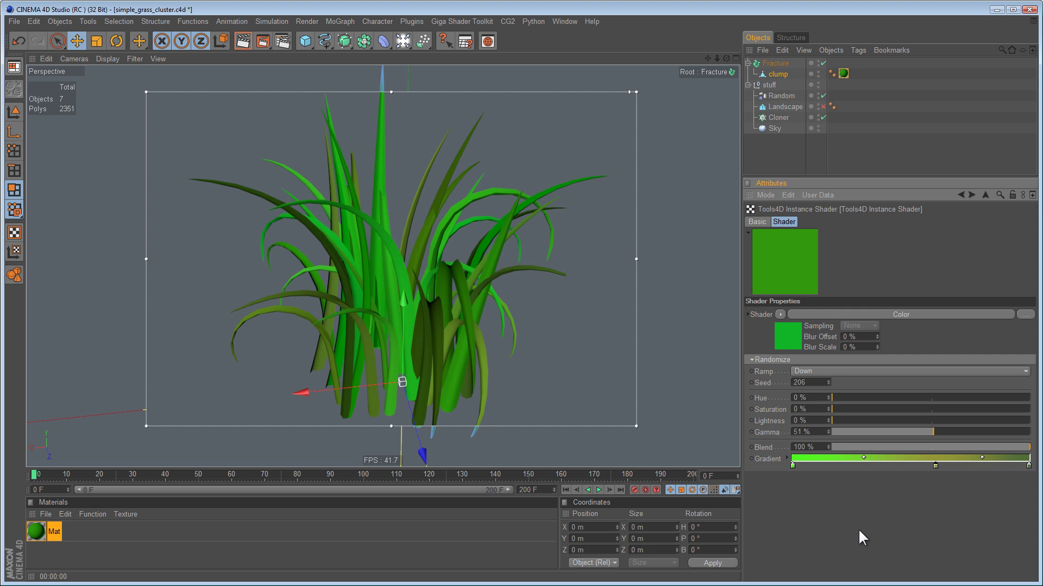
{"action": "left_click_drag", "start_coordinate": [872, 449], "coordinate": [768, 467]}
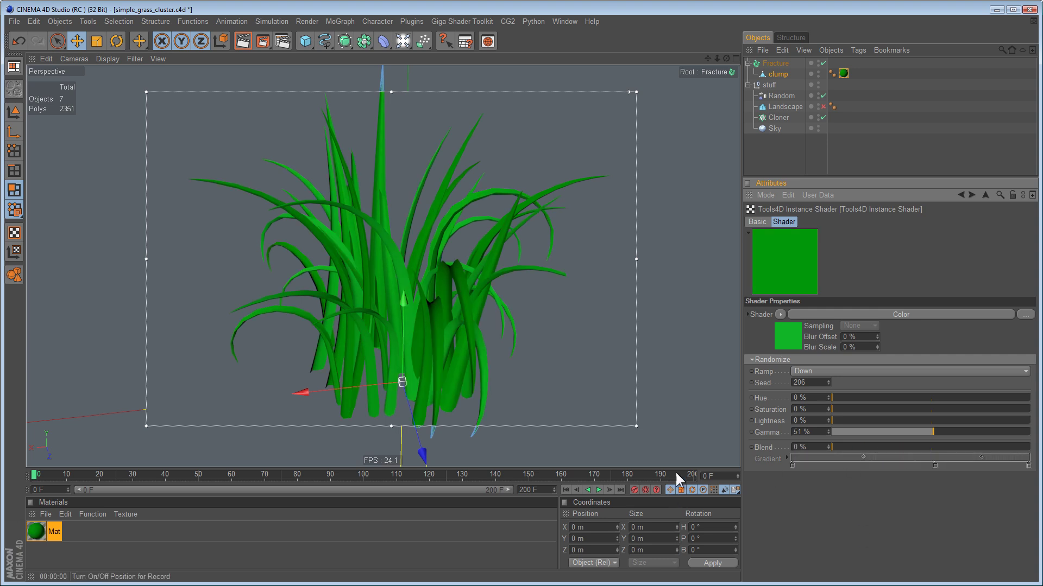
{"action": "left_click_drag", "start_coordinate": [940, 432], "coordinate": [1026, 449]}
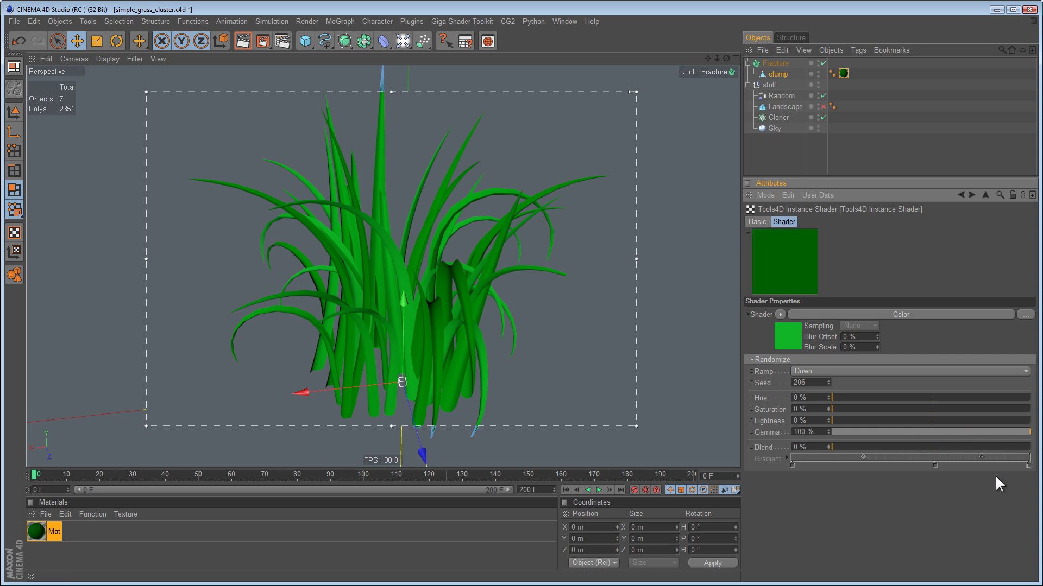
Step: Compare the ramp modes on the gamma variation, choose Up and Down, and set Gamma to 89 %
{"action": "left_click", "coordinate": [843, 373]}
{"action": "left_click", "coordinate": [830, 394]}
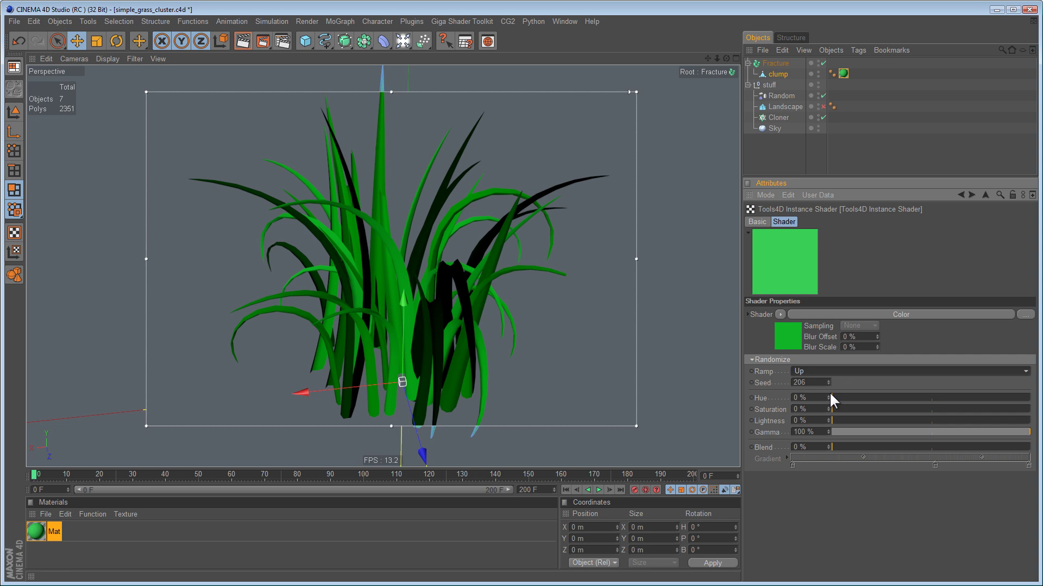
{"action": "left_click", "coordinate": [816, 372]}
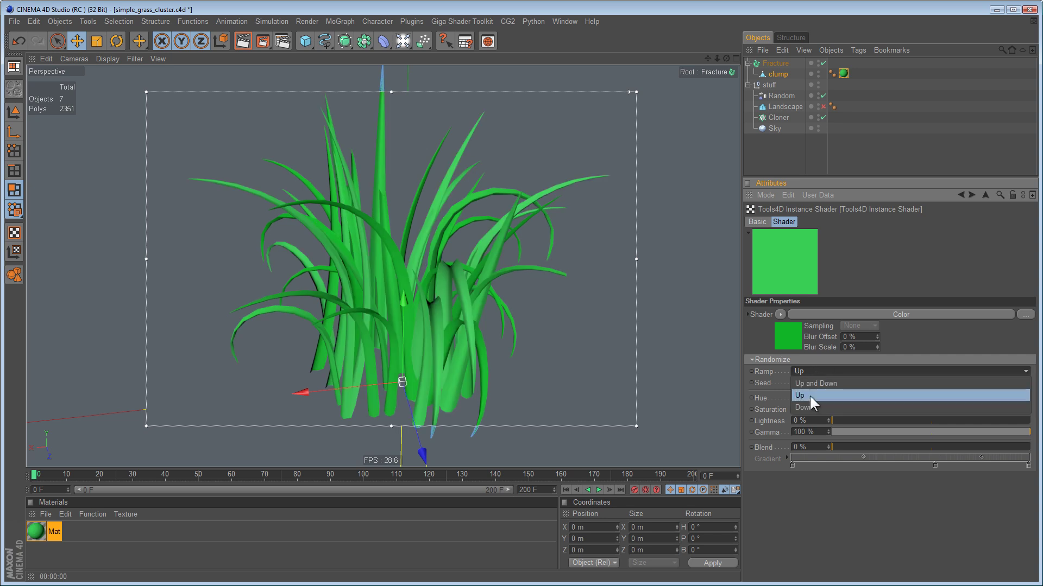
{"action": "left_click", "coordinate": [811, 404]}
{"action": "left_click", "coordinate": [826, 371]}
{"action": "left_click", "coordinate": [821, 381]}
{"action": "left_click_drag", "start_coordinate": [965, 433], "coordinate": [1009, 432]}
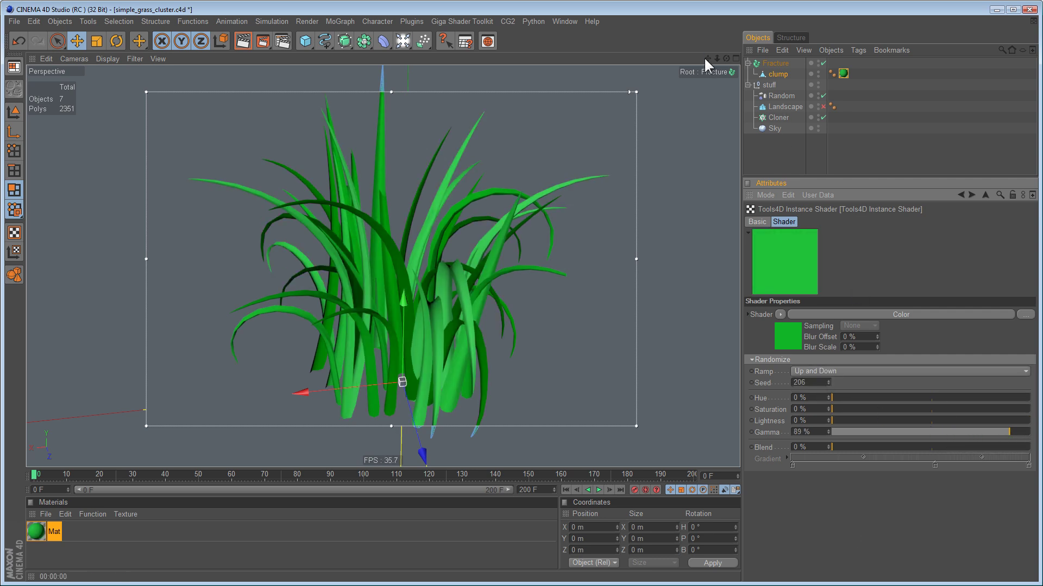
Step: Clone the Fracture grass clump over the enabled Landscape by nesting it under the Cloner moved out of the stuff group
{"action": "left_click_drag", "start_coordinate": [706, 55], "coordinate": [514, 294]}
{"action": "left_click_drag", "start_coordinate": [778, 116], "coordinate": [770, 59]}
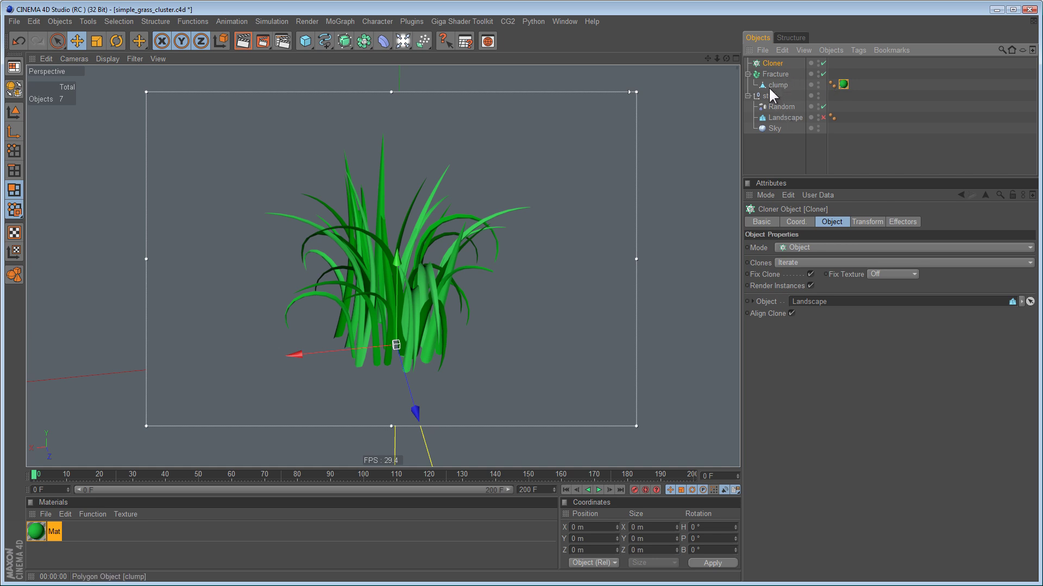
{"action": "left_click", "coordinate": [823, 117]}
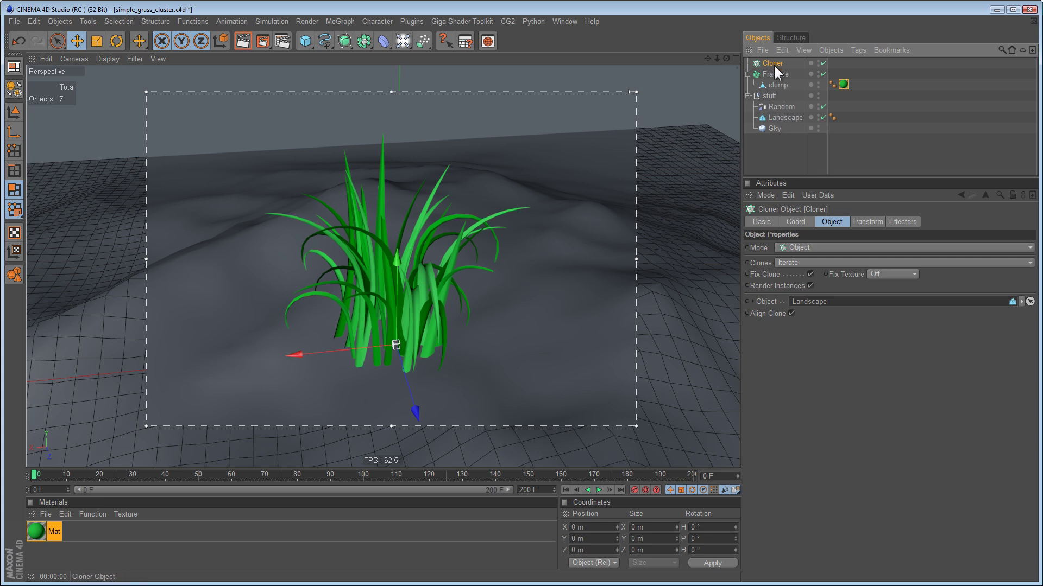
{"action": "left_click_drag", "start_coordinate": [771, 73], "coordinate": [772, 63]}
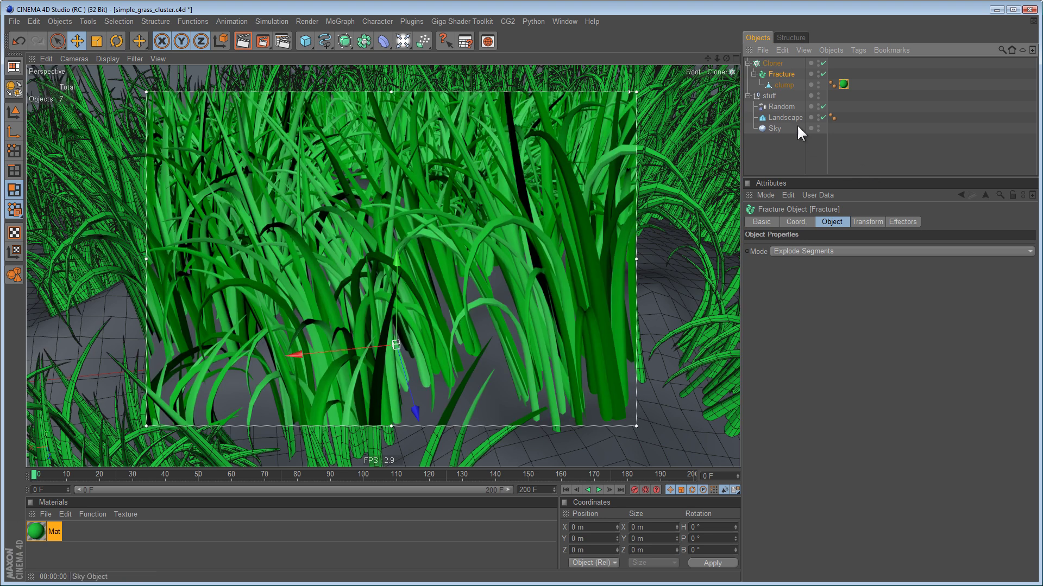
Step: Display the cloned grass field shaded without wireframe lines and check its rendered color variation from several angles
{"action": "left_click_drag", "start_coordinate": [708, 58], "coordinate": [503, 292]}
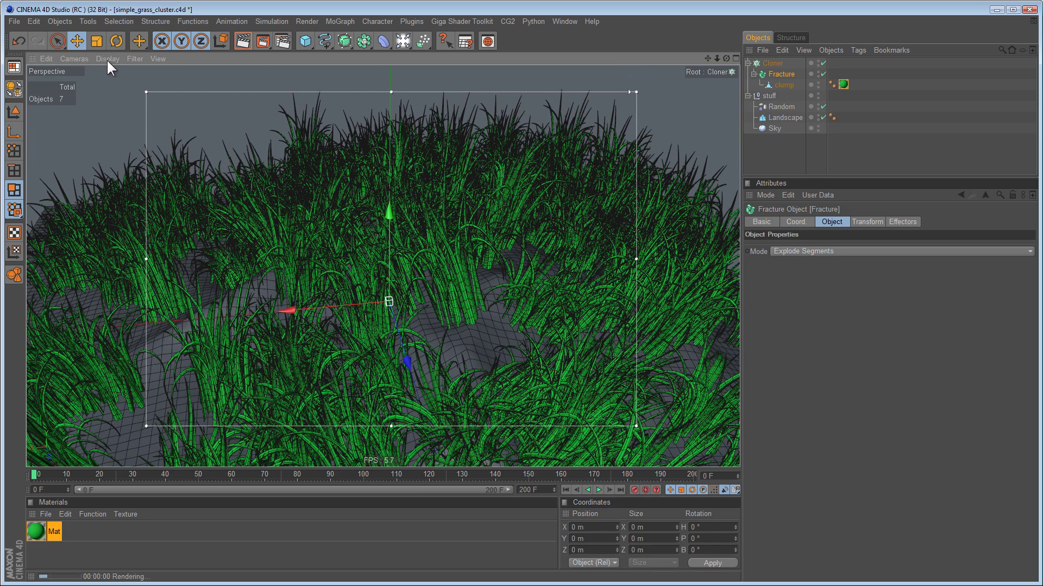
{"action": "left_click", "coordinate": [107, 59]}
{"action": "left_click", "coordinate": [102, 72]}
{"action": "mouse_move", "coordinate": [726, 59]}
{"action": "left_mouse_down"}
{"action": "mouse_move", "coordinate": [493, 287]}
{"action": "mouse_move", "coordinate": [538, 294]}
{"action": "mouse_move", "coordinate": [481, 293]}
{"action": "mouse_move", "coordinate": [513, 292]}
{"action": "left_mouse_up"}
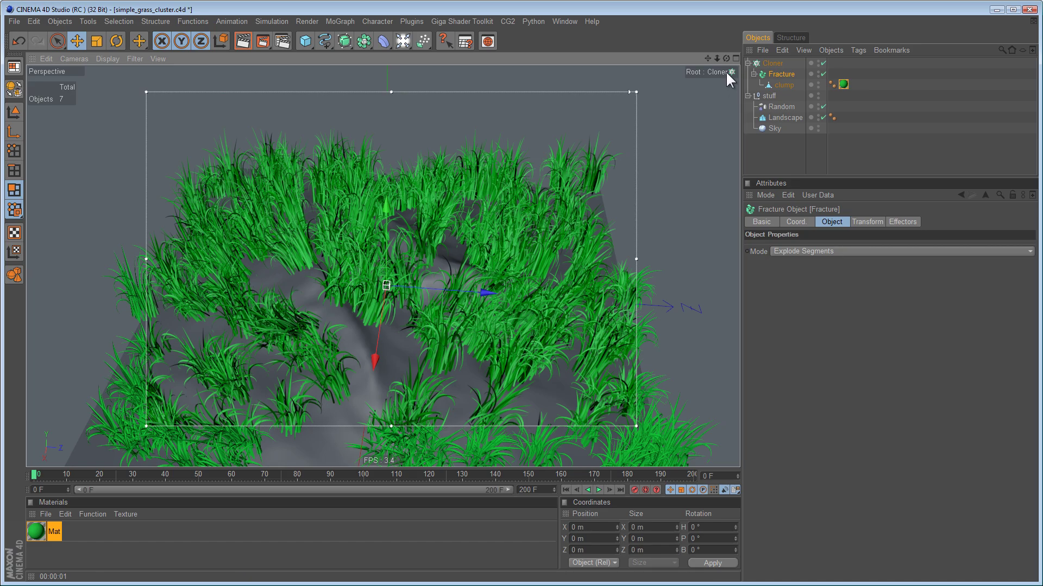
{"action": "mouse_move", "coordinate": [519, 293]}
{"action": "left_mouse_down", "text": "alt"}
{"action": "mouse_move", "coordinate": [483, 313]}
{"action": "mouse_move", "coordinate": [519, 292]}
{"action": "left_mouse_up", "text": "alt"}
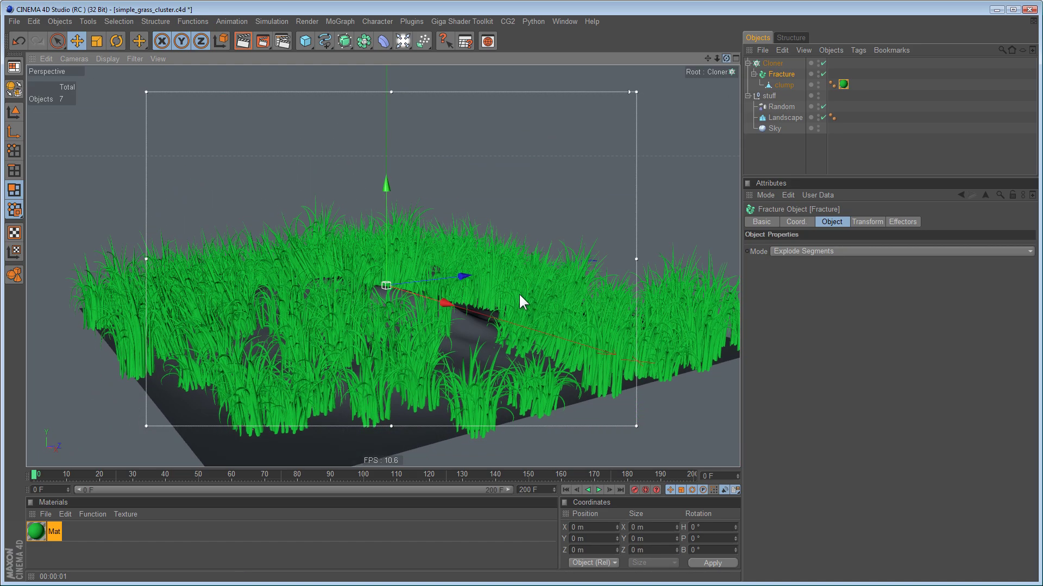
{"action": "mouse_move", "coordinate": [523, 301]}
{"action": "right_mouse_down", "text": "alt"}
{"action": "mouse_move", "coordinate": [558, 298]}
{"action": "mouse_move", "coordinate": [522, 299]}
{"action": "right_mouse_up", "text": "alt"}
{"action": "mouse_move", "coordinate": [519, 294]}
{"action": "left_mouse_down", "text": "alt"}
{"action": "mouse_move", "coordinate": [465, 309]}
{"action": "mouse_move", "coordinate": [518, 298]}
{"action": "left_mouse_up", "text": "alt"}
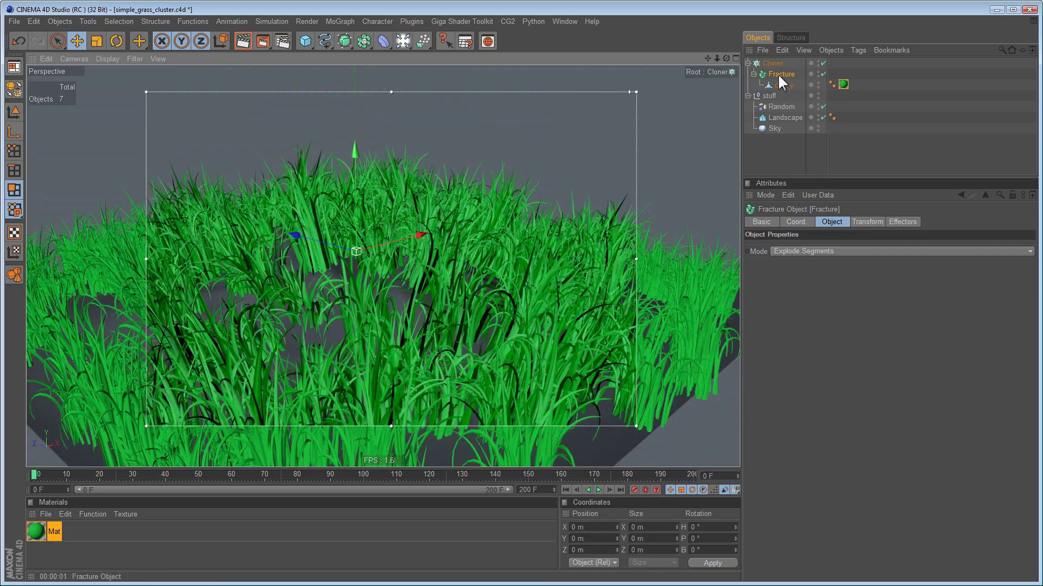
{"action": "mouse_move", "coordinate": [514, 292]}
{"action": "left_mouse_down", "text": "alt"}
{"action": "mouse_move", "coordinate": [492, 311]}
{"action": "mouse_move", "coordinate": [504, 290]}
{"action": "left_mouse_up", "text": "alt"}
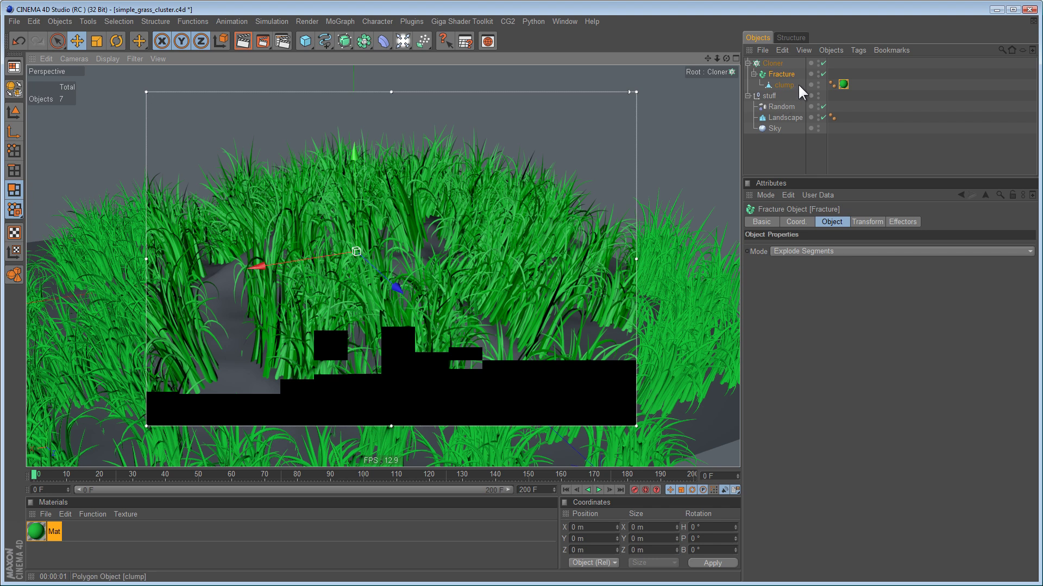
Step: Set the Blend to 51 % and the Seed to 699 in the Mat material's Tools4D Instance Shader
{"action": "left_click", "coordinate": [36, 532]}
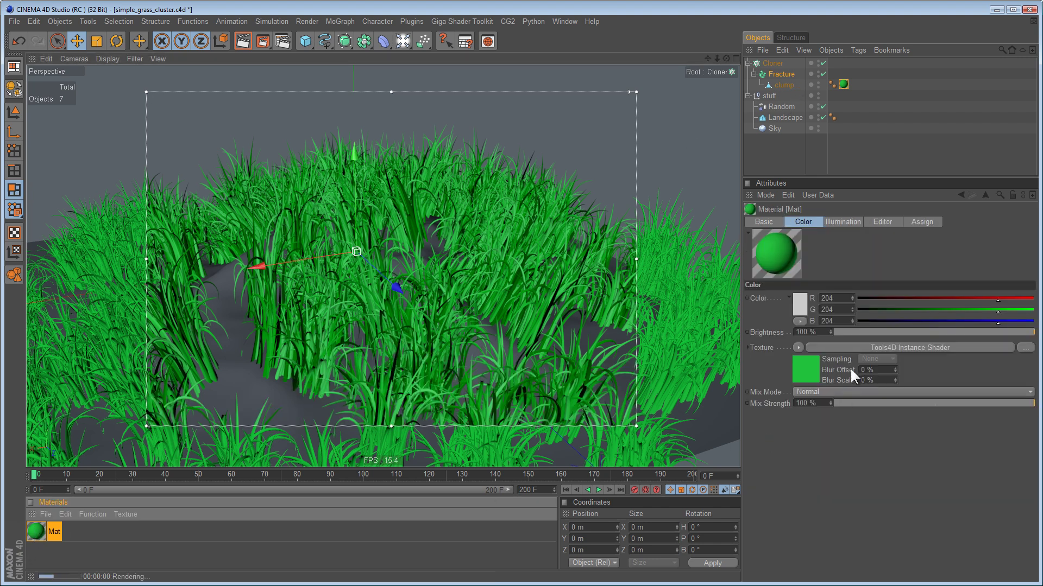
{"action": "left_click", "coordinate": [869, 348]}
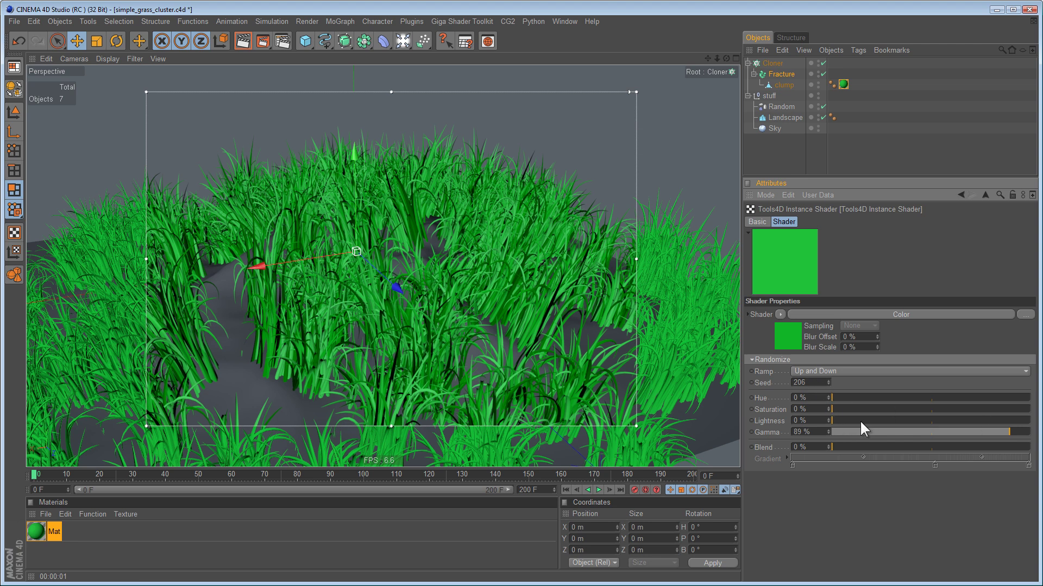
{"action": "left_click_drag", "start_coordinate": [831, 451], "coordinate": [933, 450]}
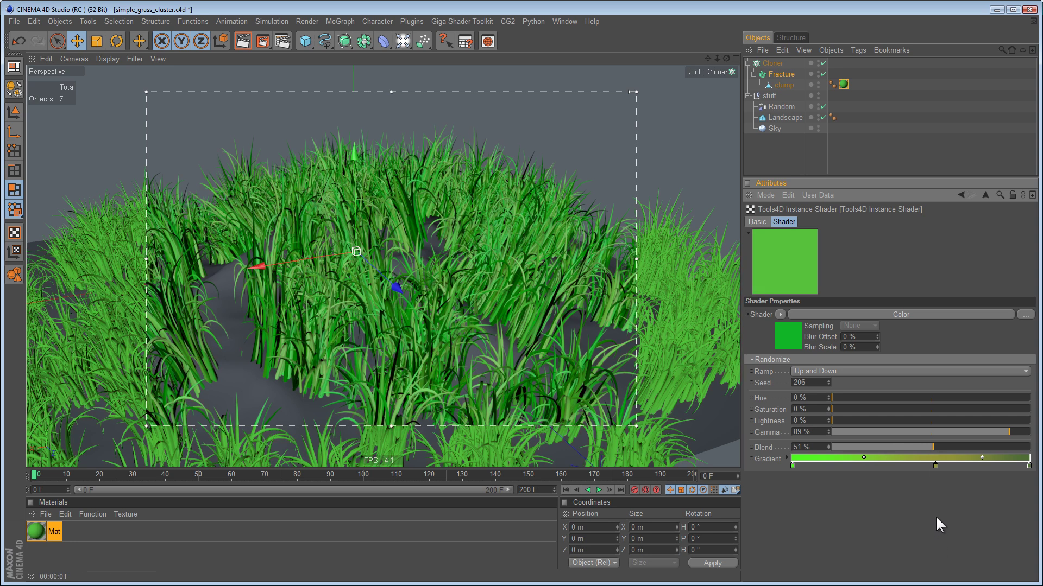
{"action": "left_click_drag", "start_coordinate": [520, 293], "coordinate": [738, 98], "text": "alt"}
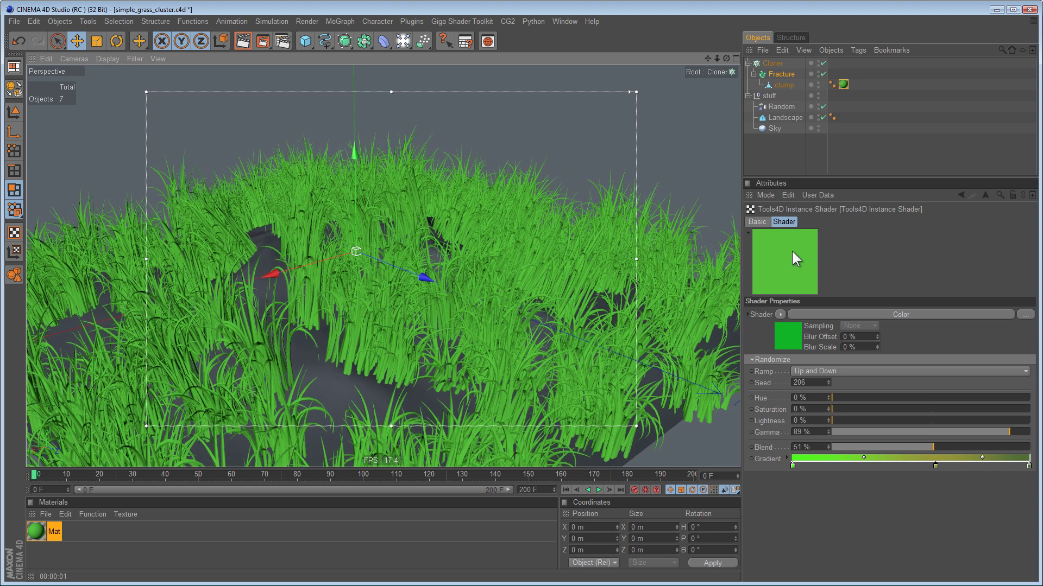
{"action": "left_click_drag", "start_coordinate": [832, 383], "coordinate": [828, 376]}
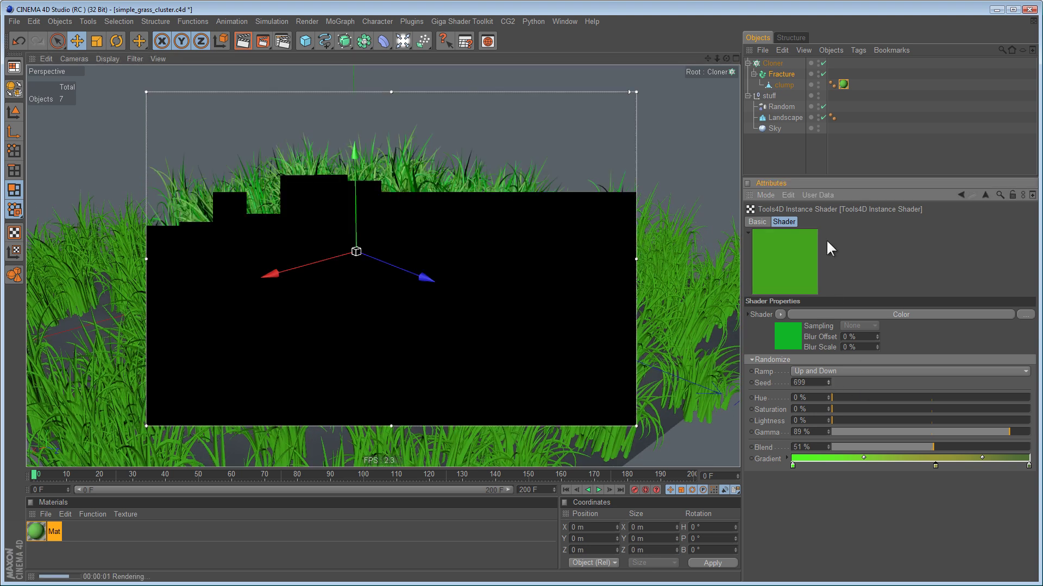
{"action": "left_click_drag", "start_coordinate": [515, 296], "coordinate": [705, 57], "text": "alt"}
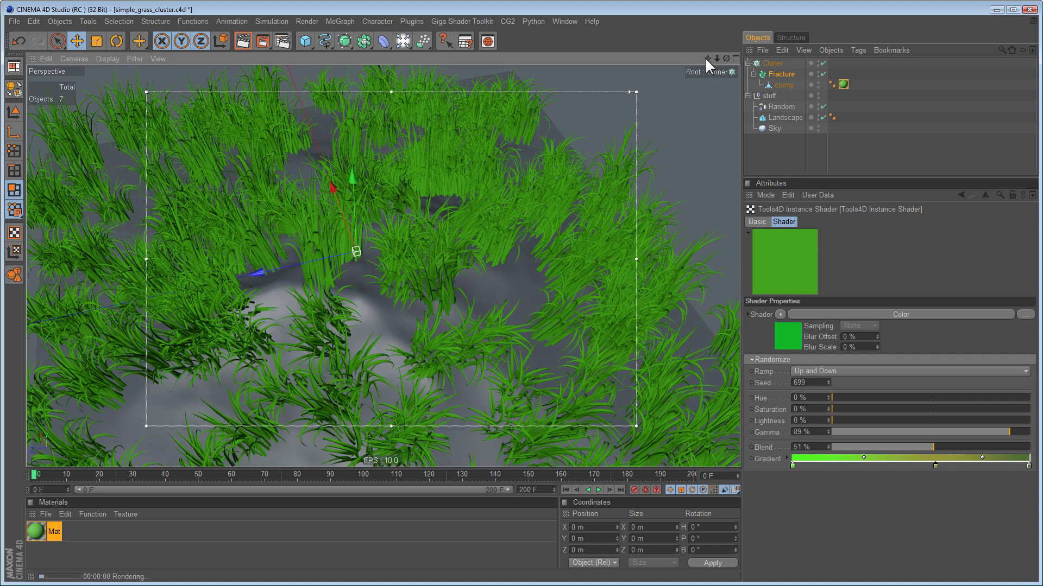
{"action": "left_click_drag", "start_coordinate": [464, 297], "coordinate": [517, 292], "text": "alt"}
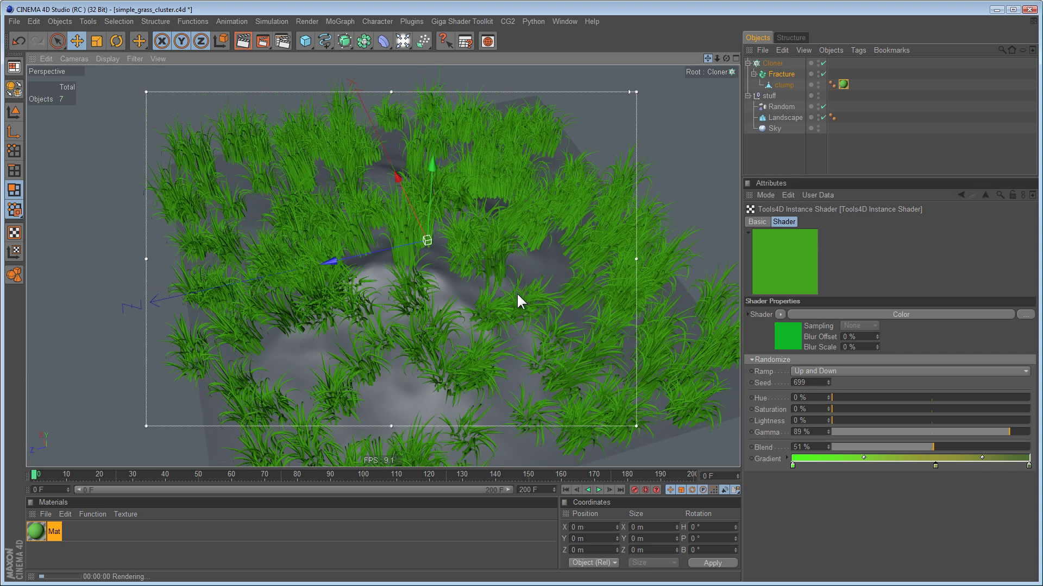
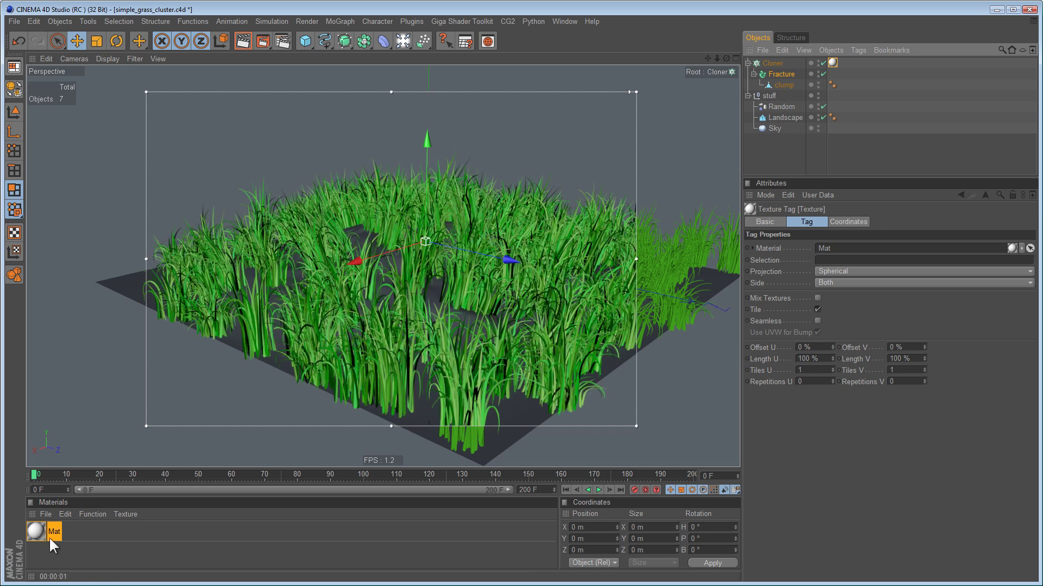
Step: Clear the Tools4D Instance Shader from the first slot of the Multi Shader in the Mat material's color texture
{"action": "left_click", "coordinate": [38, 529]}
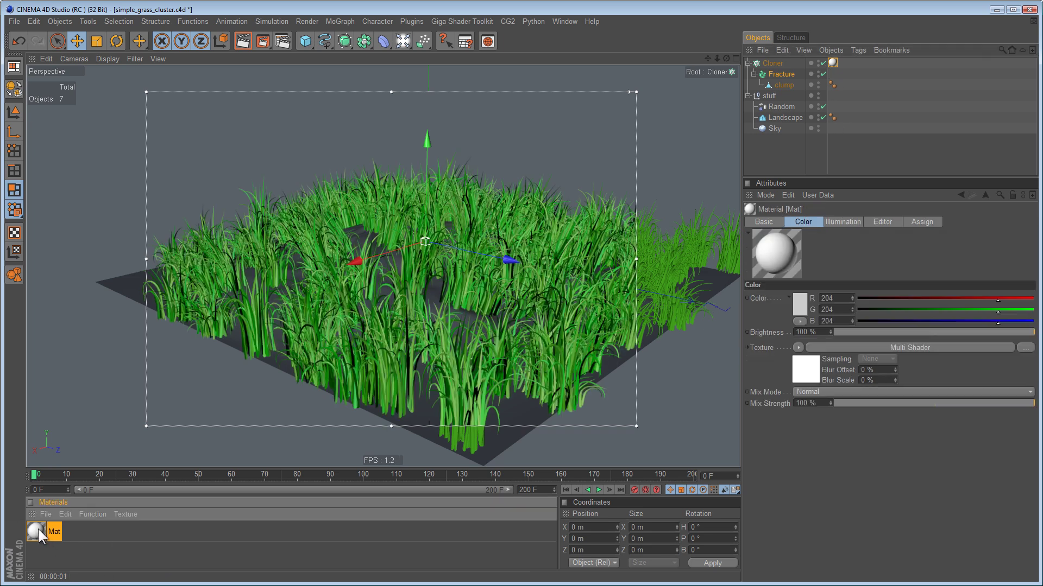
{"action": "left_click", "coordinate": [799, 347]}
{"action": "left_click", "coordinate": [913, 347]}
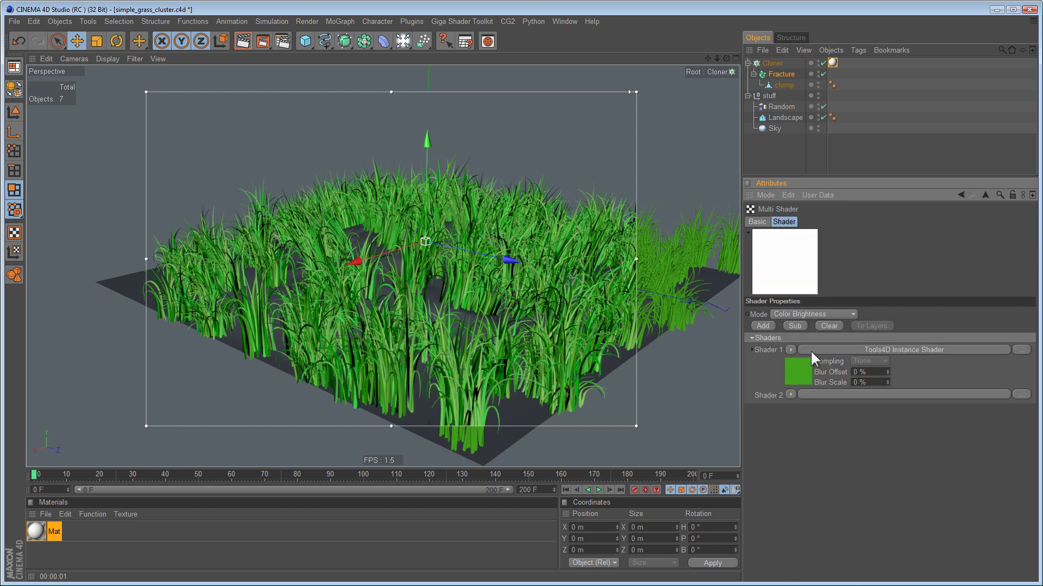
{"action": "left_click", "coordinate": [789, 350]}
{"action": "left_click", "coordinate": [812, 206]}
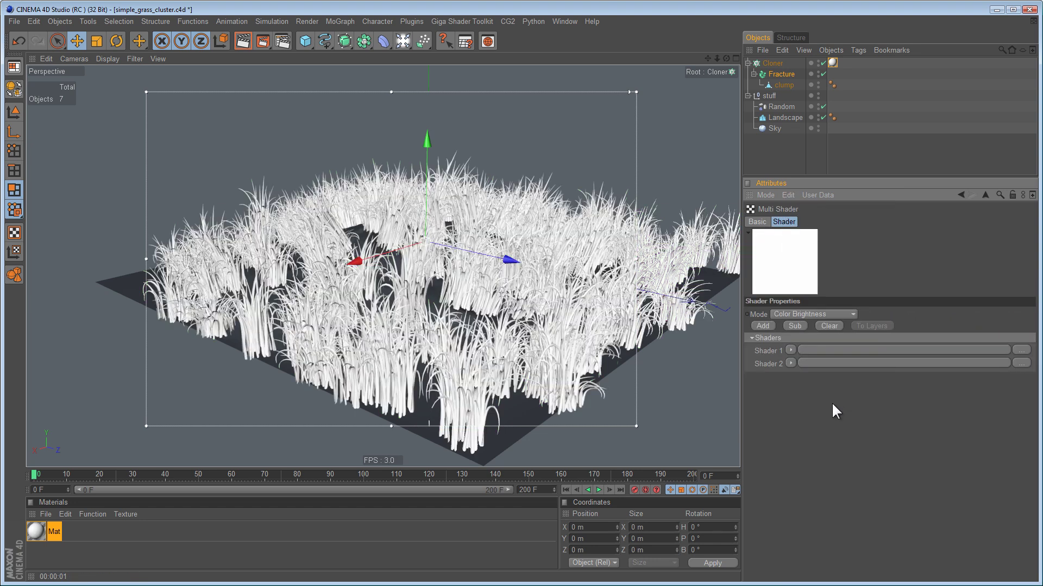
Step: Load Color shaders into the first two Multi Shader slots, then add a third slot and load a Color shader there too
{"action": "left_click", "coordinate": [790, 363]}
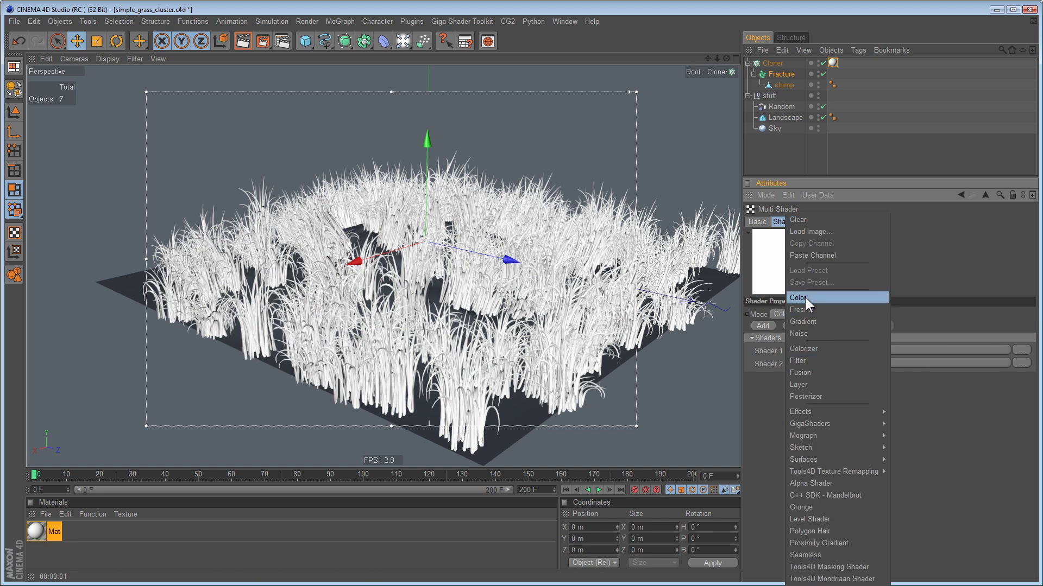
{"action": "left_click", "coordinate": [805, 297]}
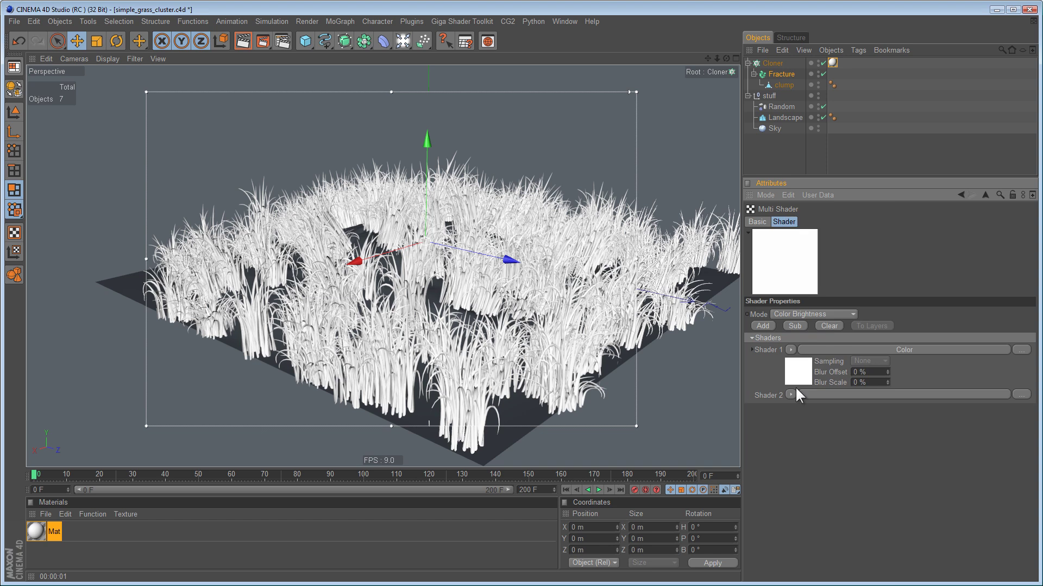
{"action": "left_click", "coordinate": [790, 394]}
{"action": "left_click", "coordinate": [814, 89]}
{"action": "left_click", "coordinate": [764, 326]}
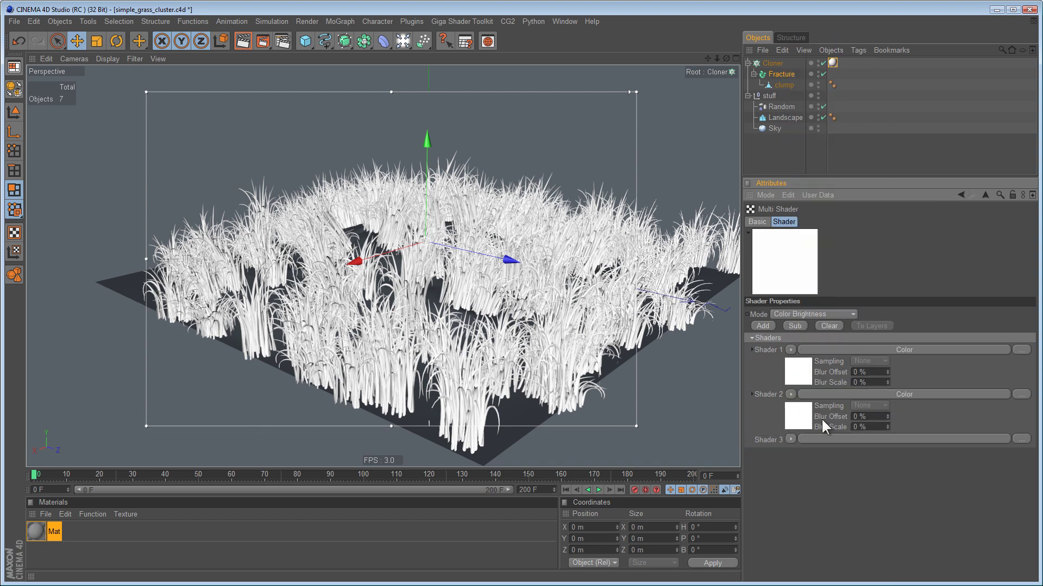
{"action": "left_click", "coordinate": [791, 438]}
{"action": "left_click", "coordinate": [809, 134]}
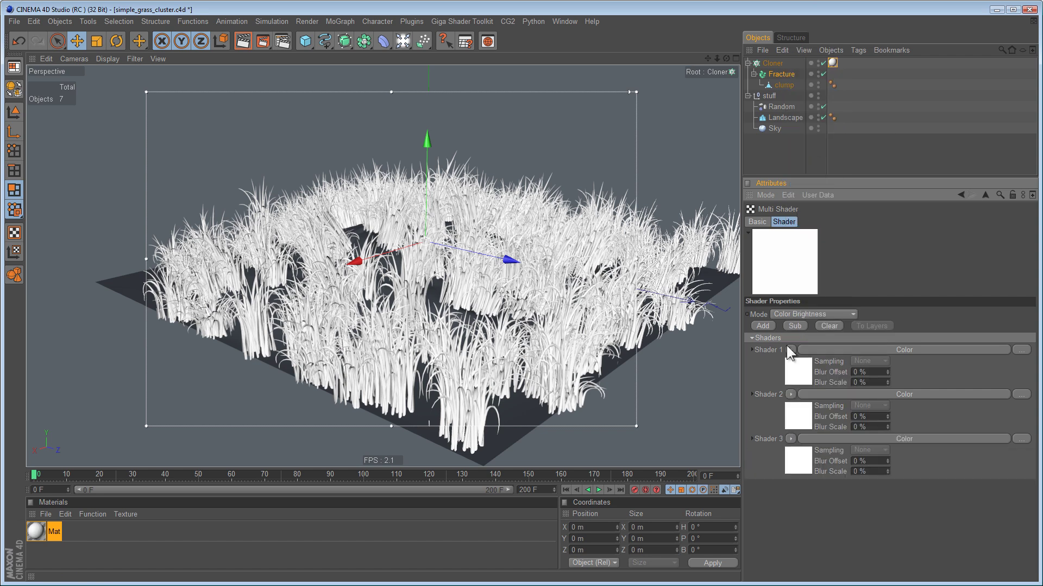
Step: Set the first Color shader of the Multi Shader to pure red, RGB 255, 0, 0
{"action": "left_click", "coordinate": [789, 349]}
{"action": "left_click", "coordinate": [794, 318]}
{"action": "left_click", "coordinate": [830, 267]}
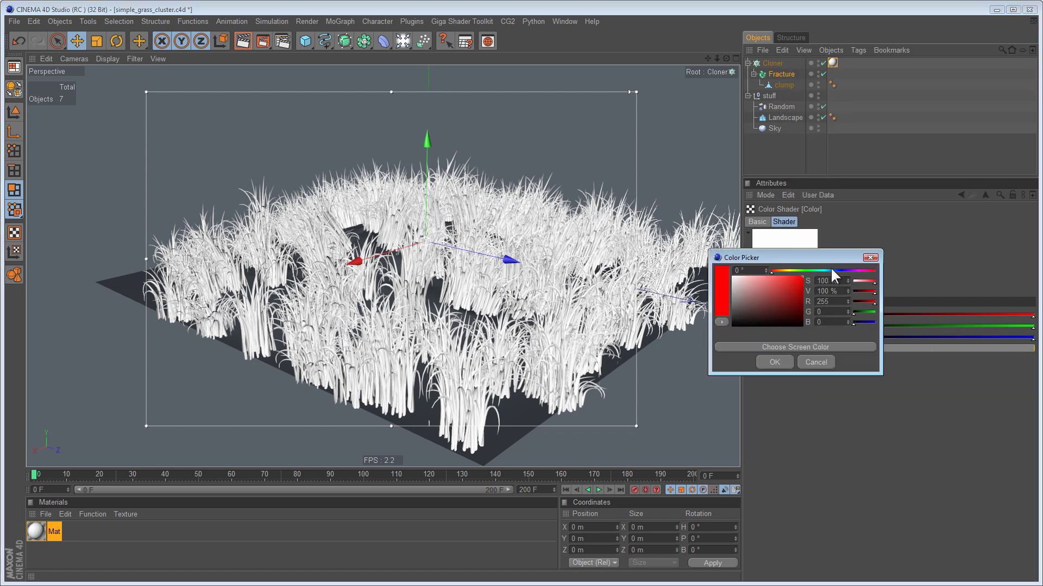
{"action": "left_click", "coordinate": [773, 361]}
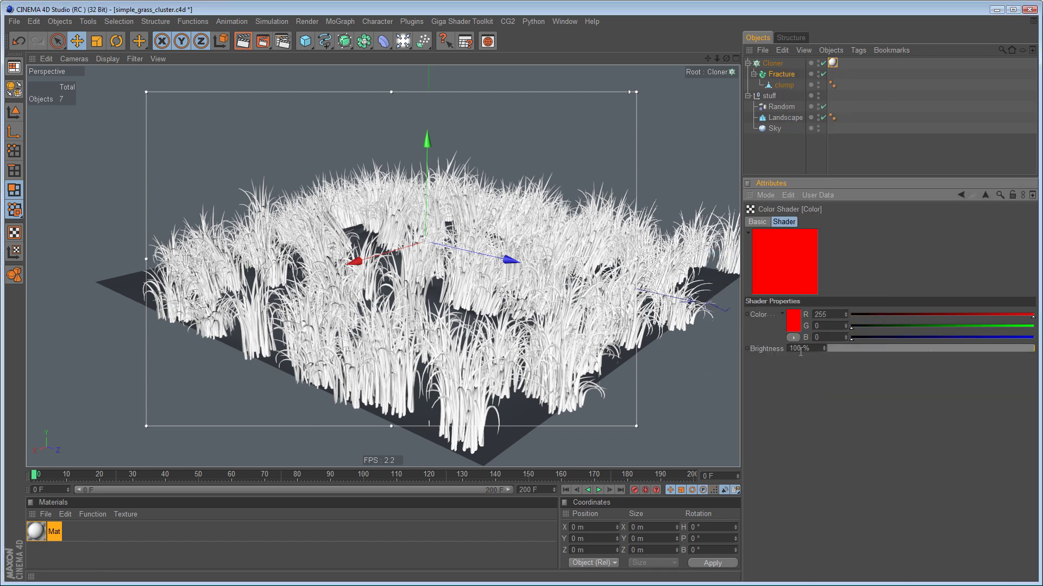
{"action": "left_click", "coordinate": [961, 195]}
Step: Set the second Color shader of the Multi Shader to dark green, RGB 7, 71, 15
{"action": "left_click", "coordinate": [794, 413]}
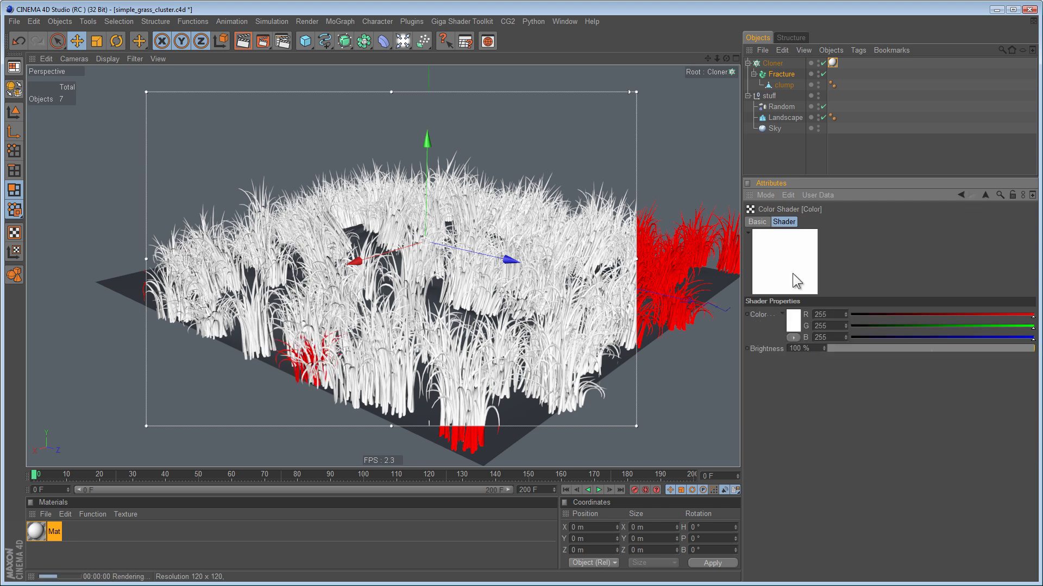
{"action": "left_click", "coordinate": [798, 315]}
{"action": "left_click", "coordinate": [797, 317]}
{"action": "left_click", "coordinate": [810, 275]}
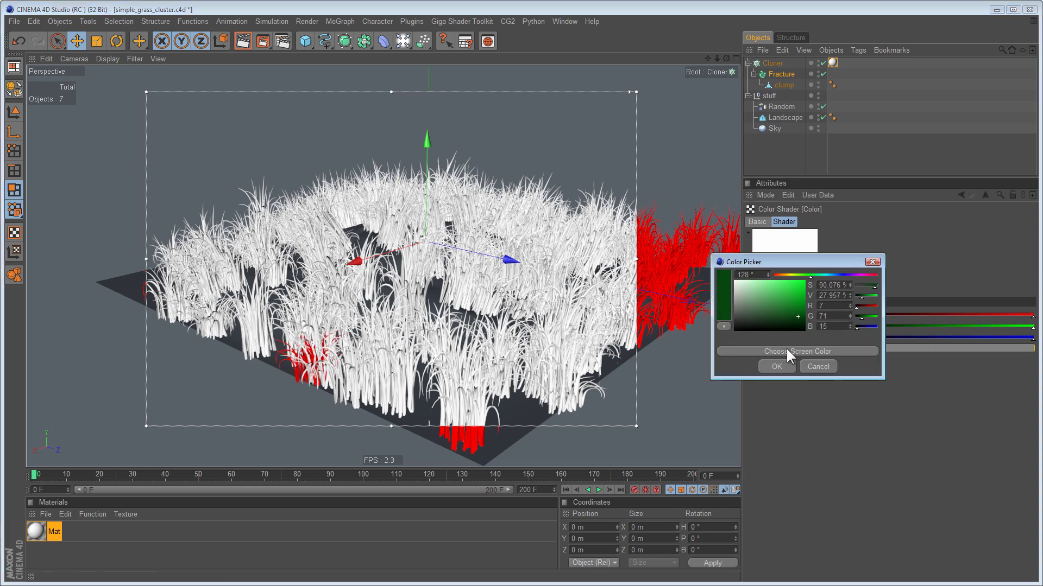
{"action": "left_click", "coordinate": [782, 366]}
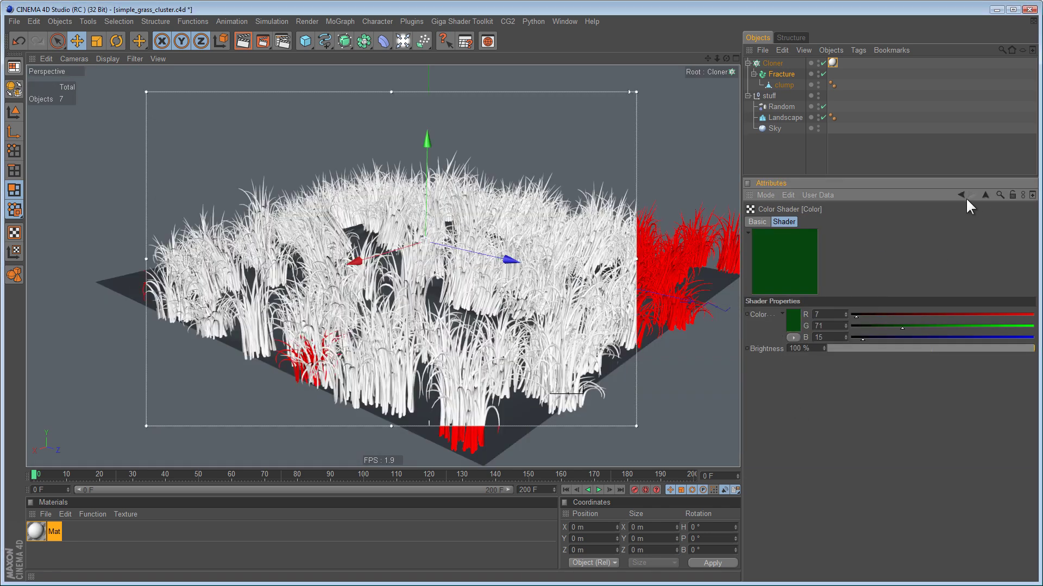
{"action": "left_click", "coordinate": [961, 195]}
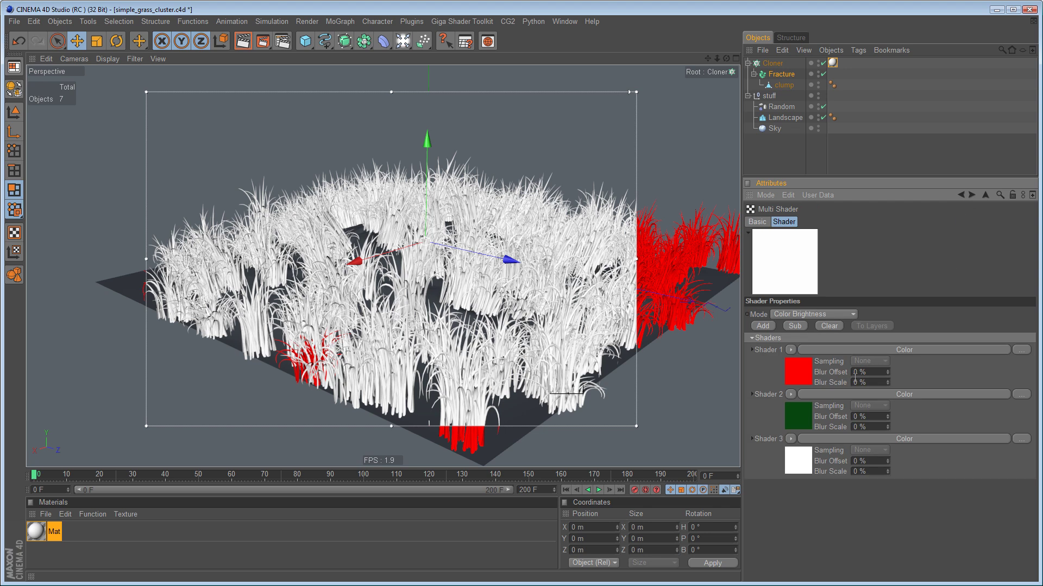
Step: Set the third Color shader of the Multi Shader to dark blue, RGB 17, 37, 95
{"action": "left_click", "coordinate": [826, 348]}
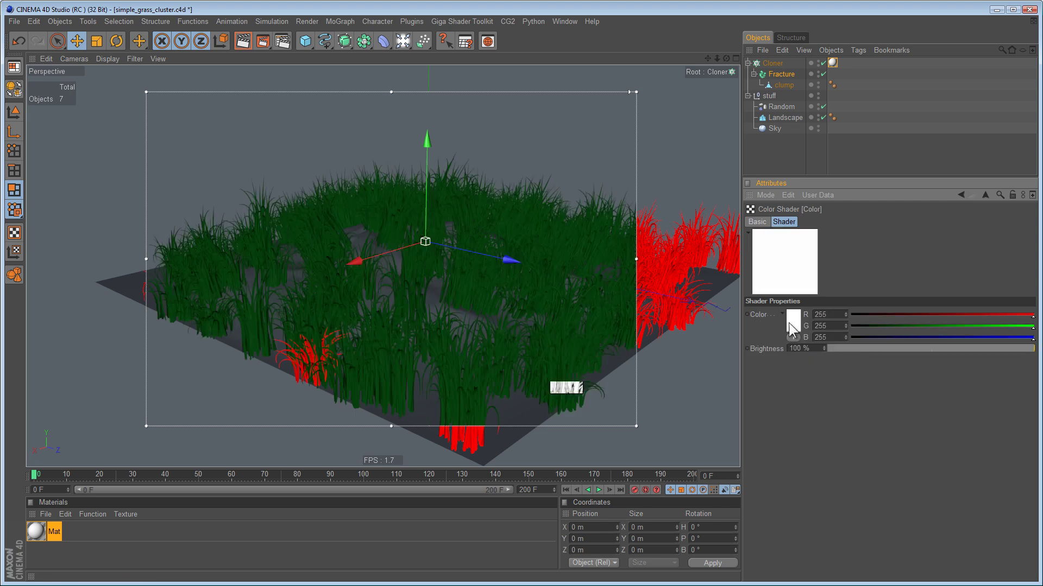
{"action": "left_click", "coordinate": [788, 325]}
{"action": "left_click", "coordinate": [826, 274]}
{"action": "left_click", "coordinate": [779, 314]}
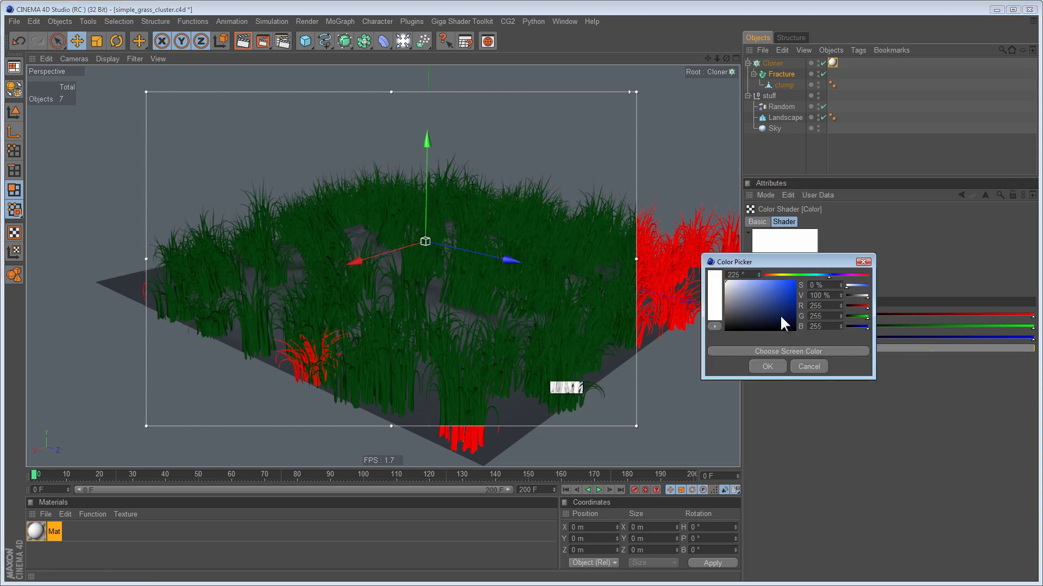
{"action": "left_click", "coordinate": [768, 365]}
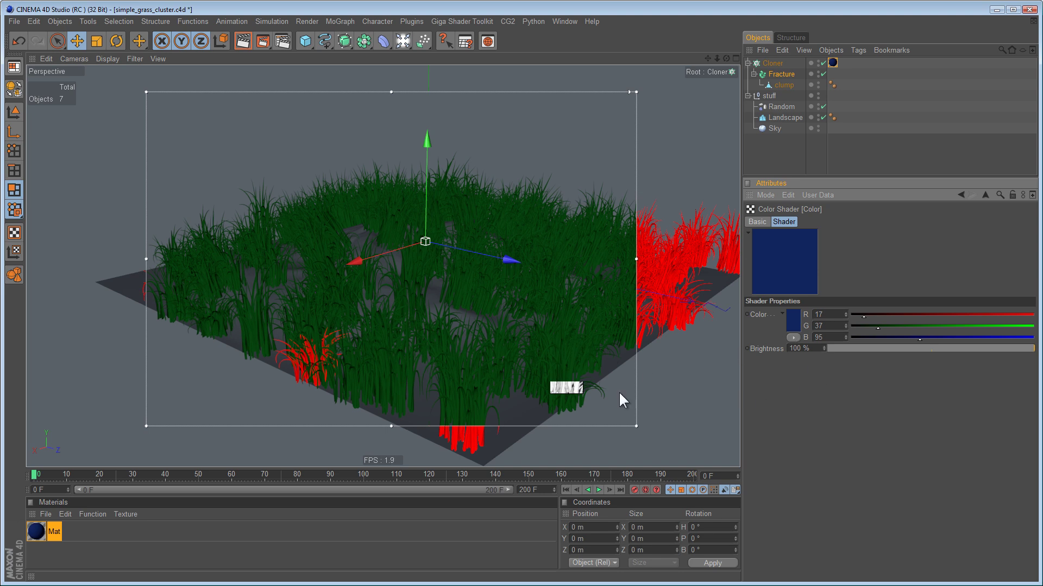
Step: Move the Mat texture tag from the Cloner to the clump object and set the Multi Shader's Mode to Index Ratio
{"action": "left_click_drag", "start_coordinate": [32, 534], "coordinate": [834, 85]}
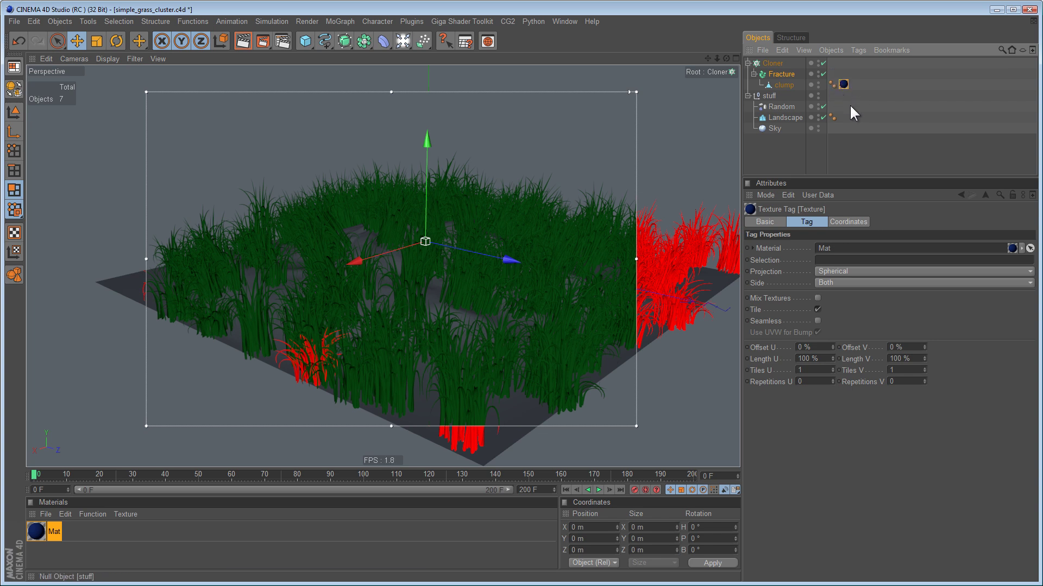
{"action": "left_click", "coordinate": [35, 533]}
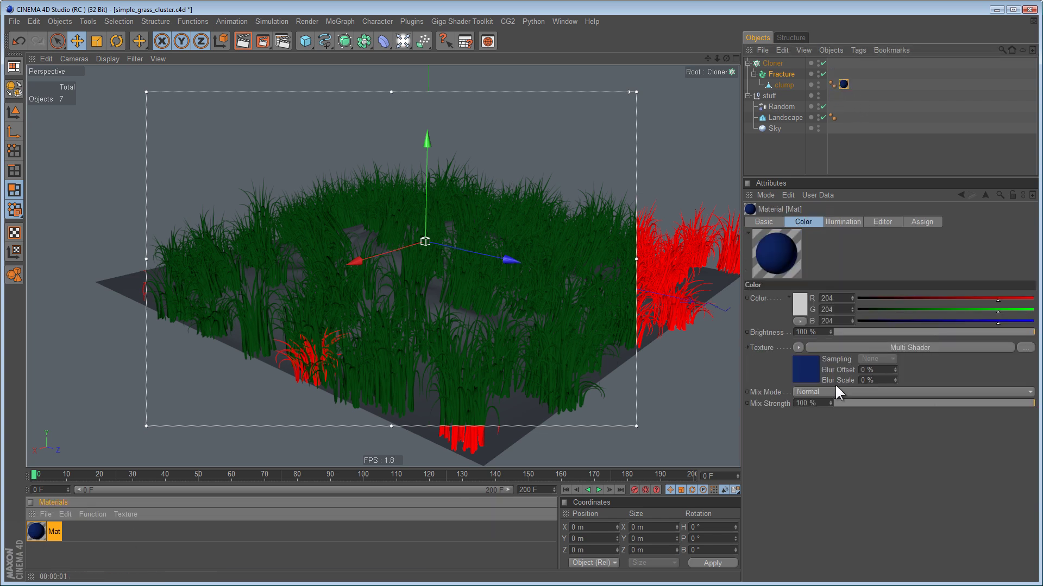
{"action": "left_click", "coordinate": [861, 349]}
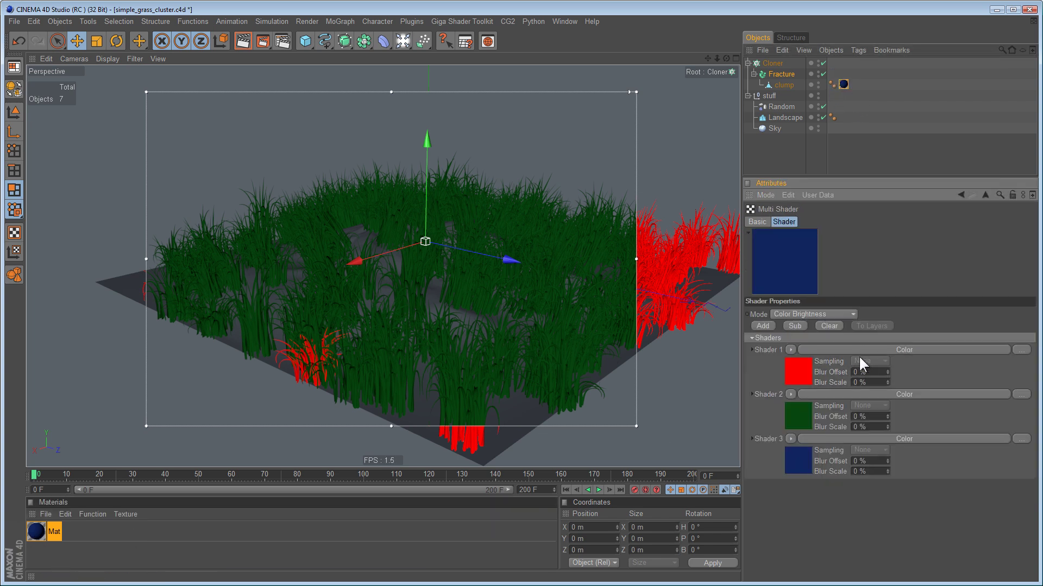
{"action": "left_click", "coordinate": [821, 314]}
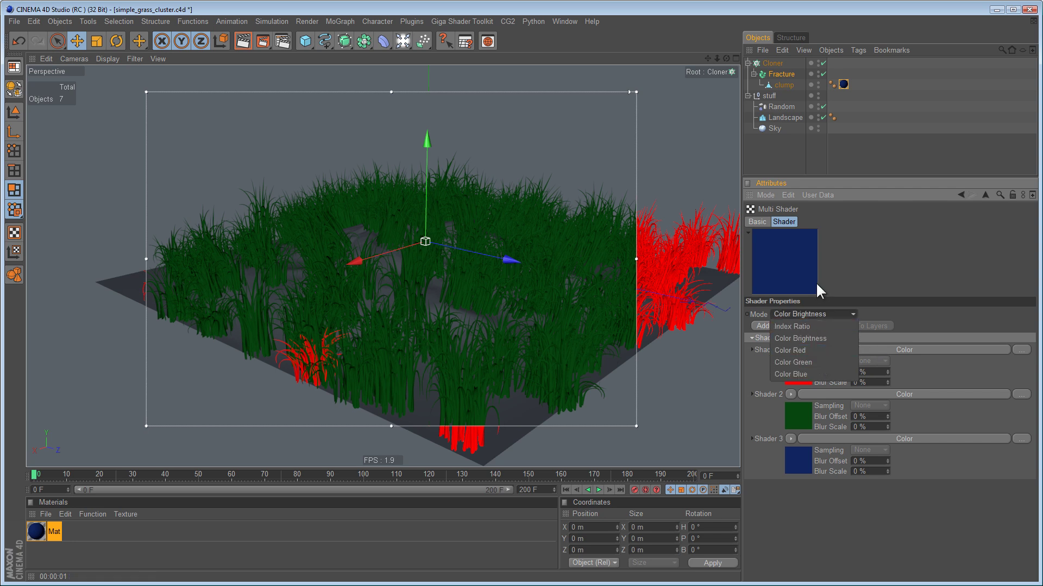
{"action": "left_click", "coordinate": [804, 325]}
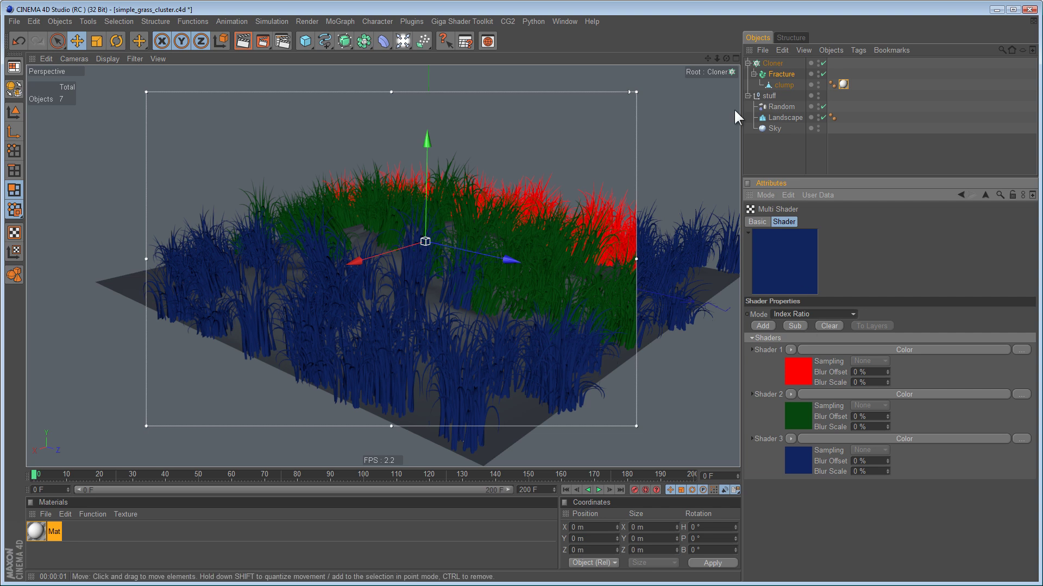
{"action": "left_click_drag", "start_coordinate": [726, 58], "coordinate": [520, 293]}
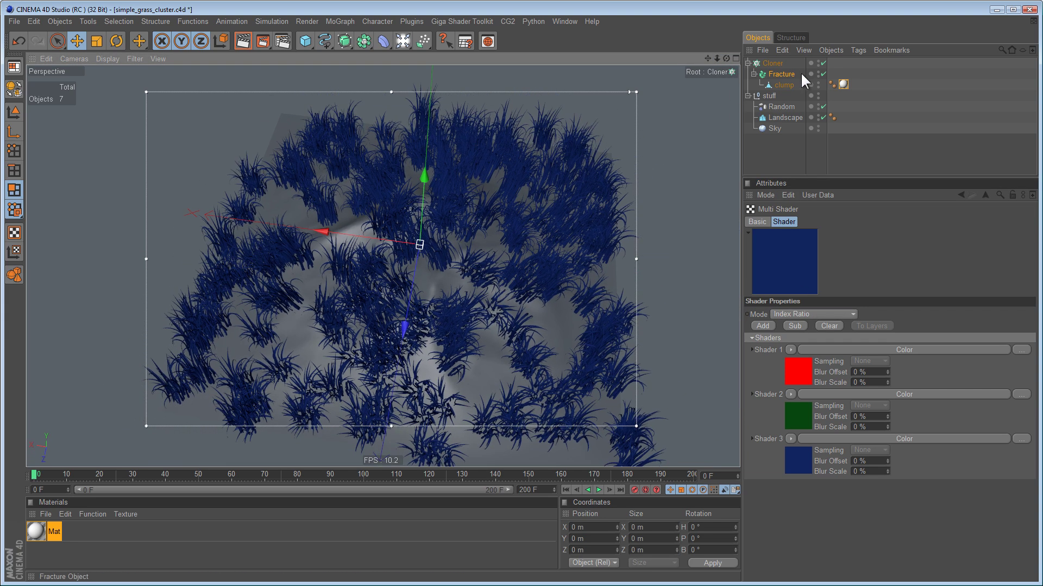
{"action": "left_click_drag", "start_coordinate": [707, 57], "coordinate": [530, 293]}
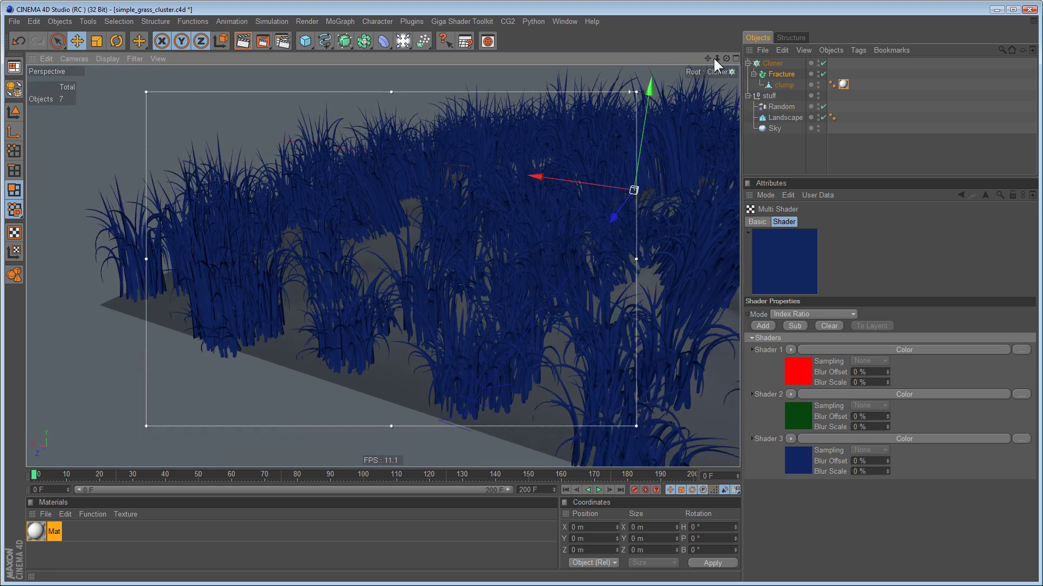
{"action": "left_click_drag", "start_coordinate": [727, 57], "coordinate": [598, 190]}
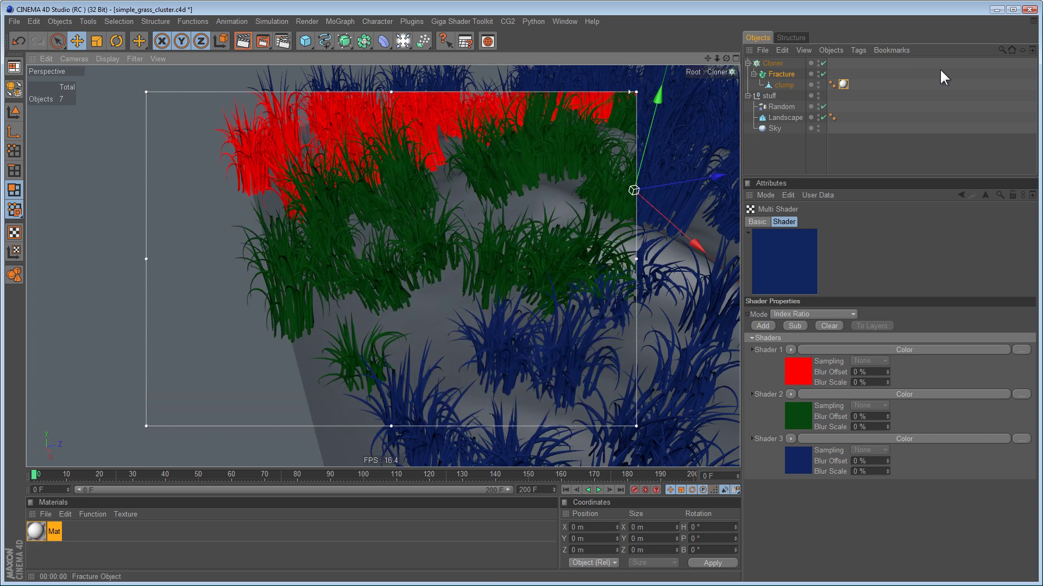
Step: Clear the Multi Shader from the Mat material's color texture
{"action": "left_click", "coordinate": [43, 535]}
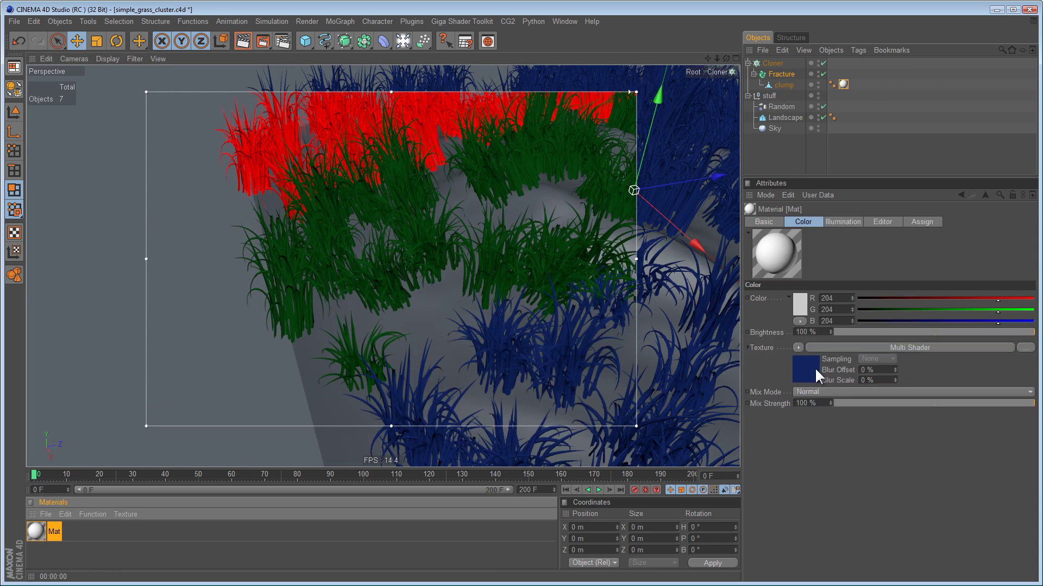
{"action": "left_click", "coordinate": [801, 345]}
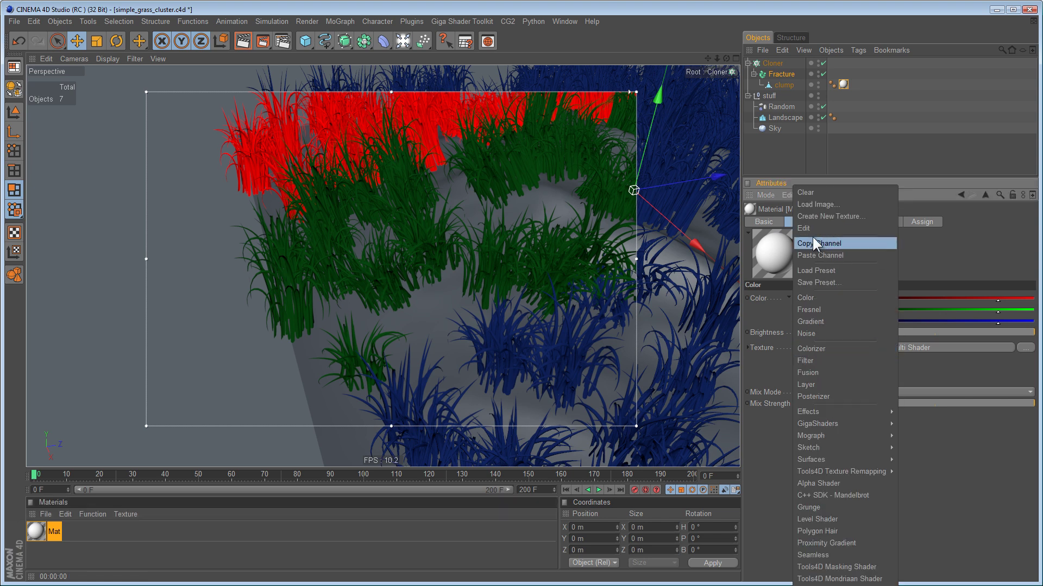
{"action": "left_click", "coordinate": [816, 194]}
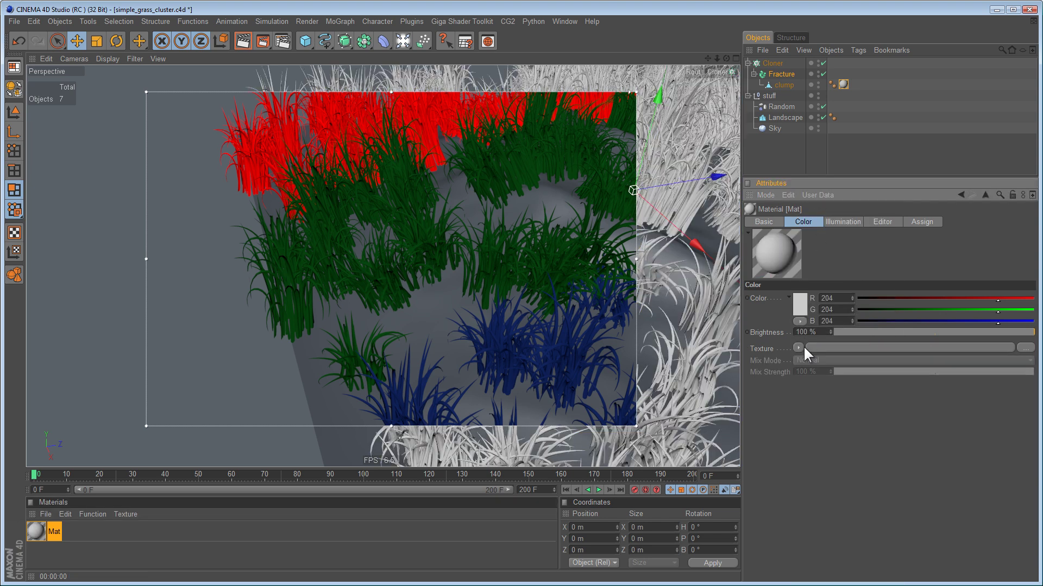
Step: Load the Tools4D Instance Shader into the Mat material's color texture and set its Blend to 51%
{"action": "left_click", "coordinate": [798, 347]}
{"action": "mouse_move", "coordinate": [878, 470]}
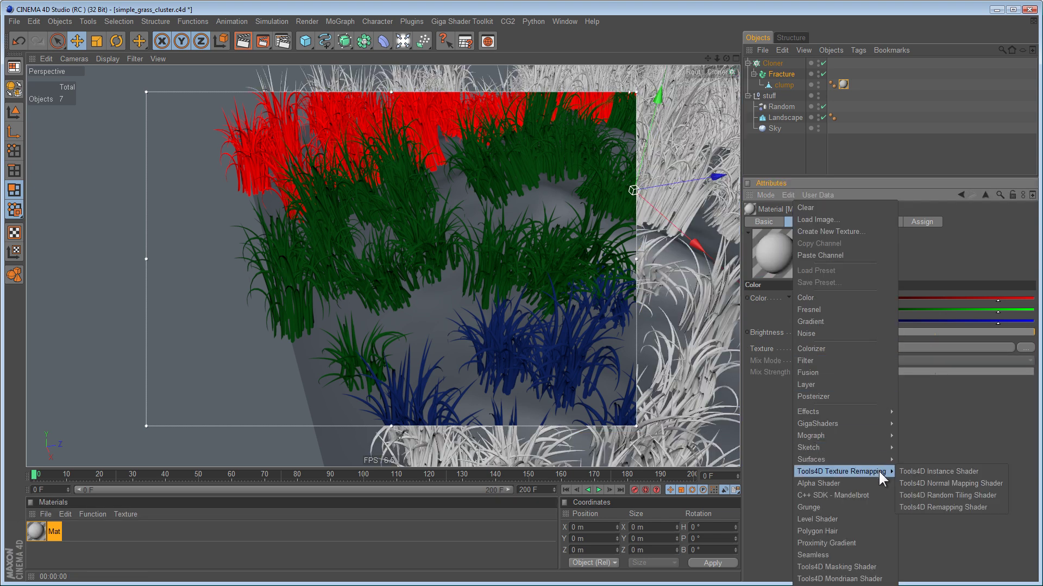
{"action": "left_click", "coordinate": [933, 471]}
{"action": "left_click", "coordinate": [888, 348]}
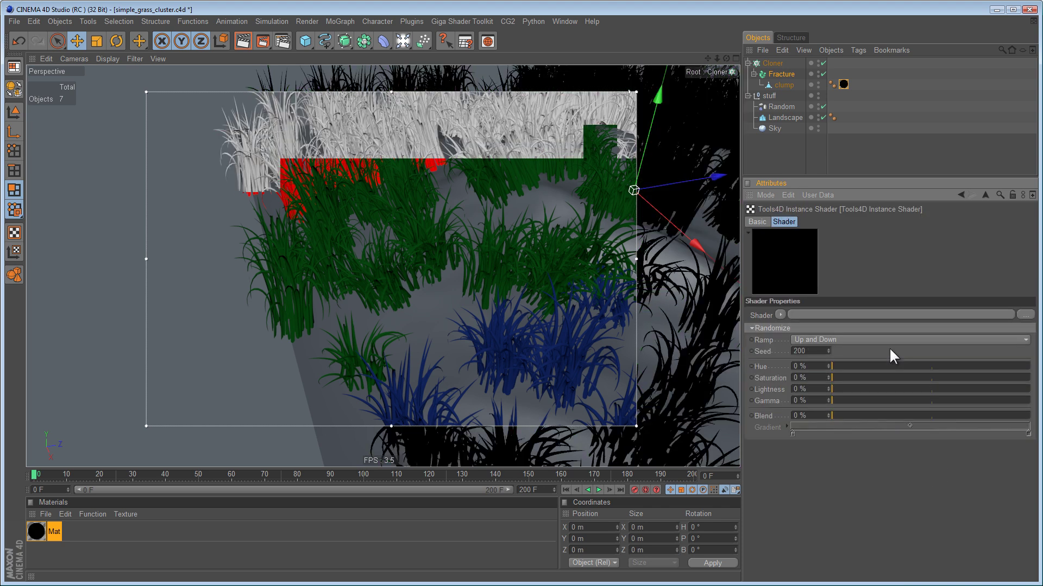
{"action": "left_click_drag", "start_coordinate": [831, 415], "coordinate": [931, 416]}
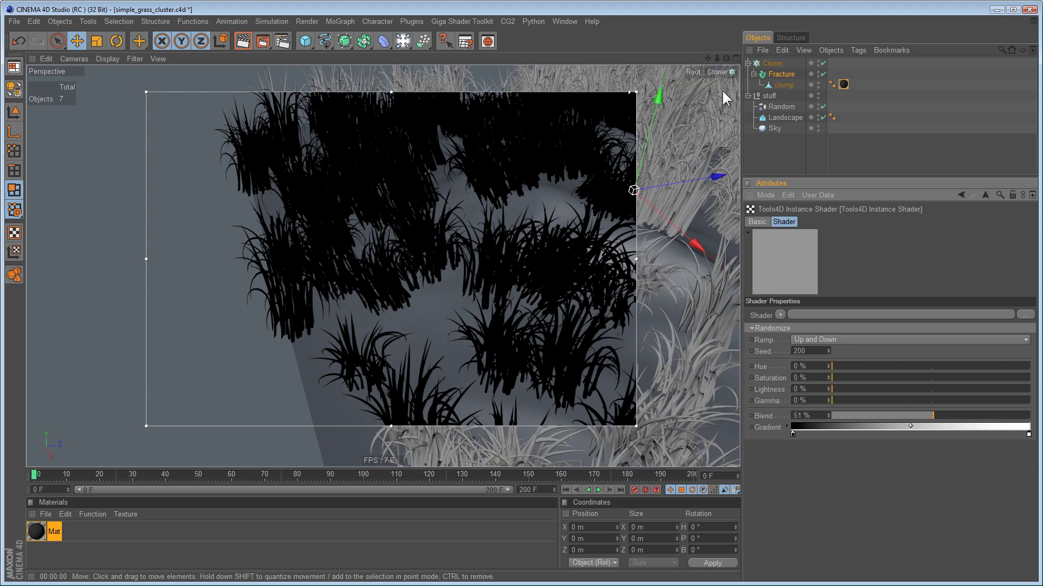
Step: Set the starting knot of the Instance Shader's gradient to bright green, RGB 29, 255, 0
{"action": "double_click", "coordinate": [792, 433]}
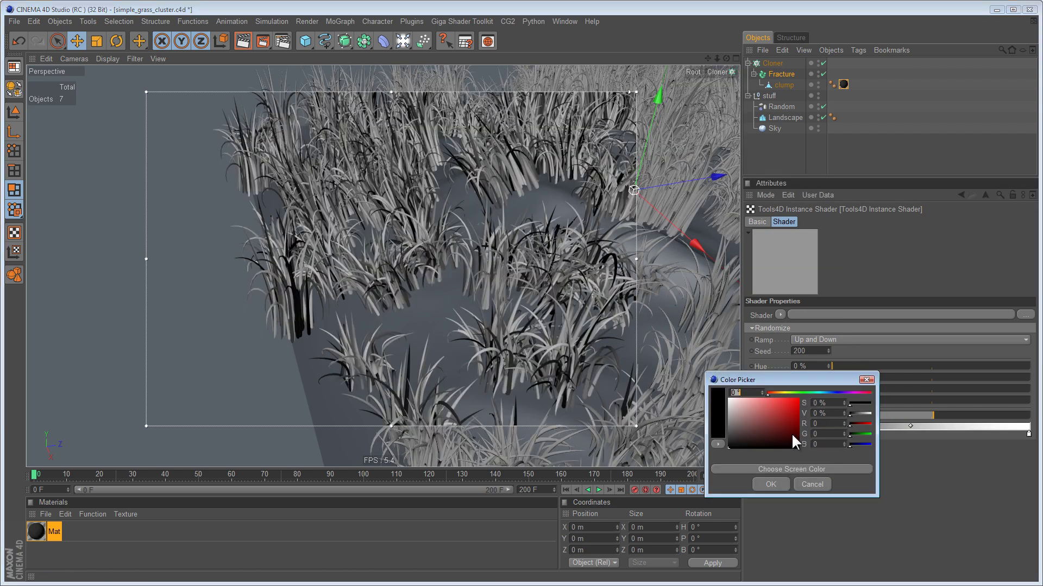
{"action": "left_click", "coordinate": [787, 402]}
{"action": "left_click", "coordinate": [800, 392]}
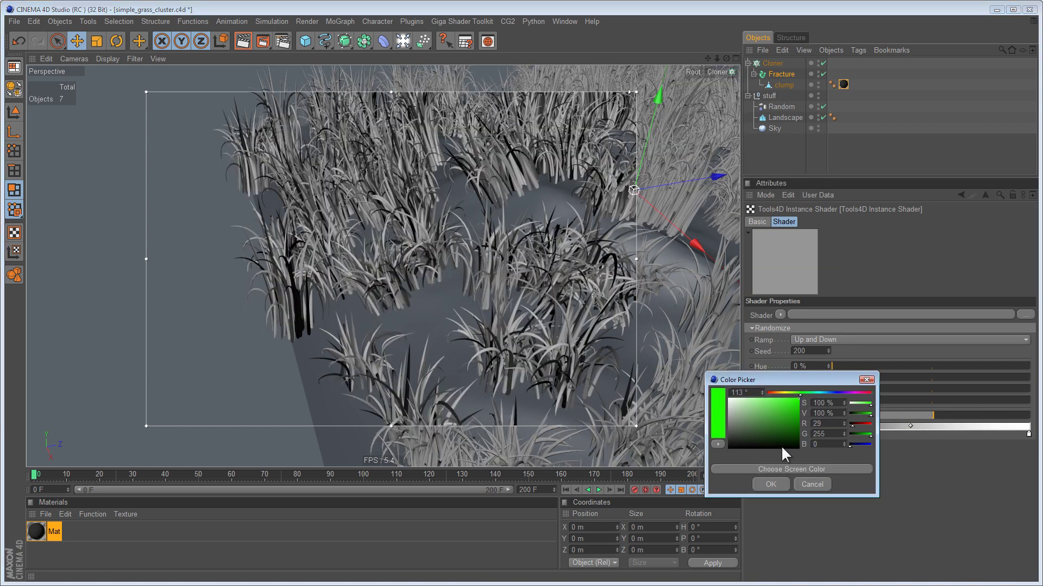
{"action": "left_click", "coordinate": [771, 484]}
Step: Add a yellow-green knot at the middle of the Instance Shader's gradient
{"action": "double_click", "coordinate": [908, 433]}
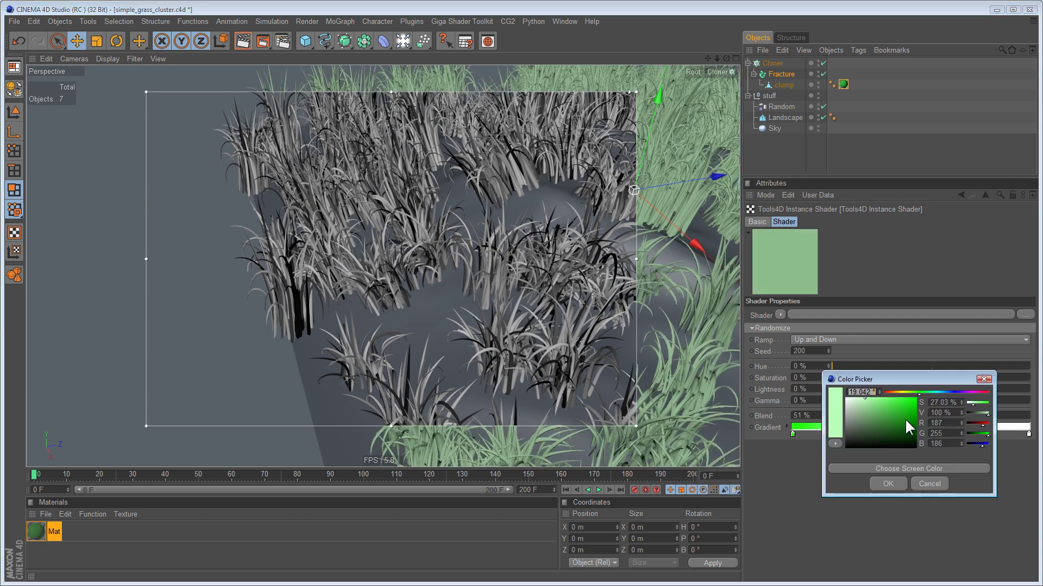
{"action": "left_click", "coordinate": [905, 392]}
{"action": "left_click", "coordinate": [887, 484]}
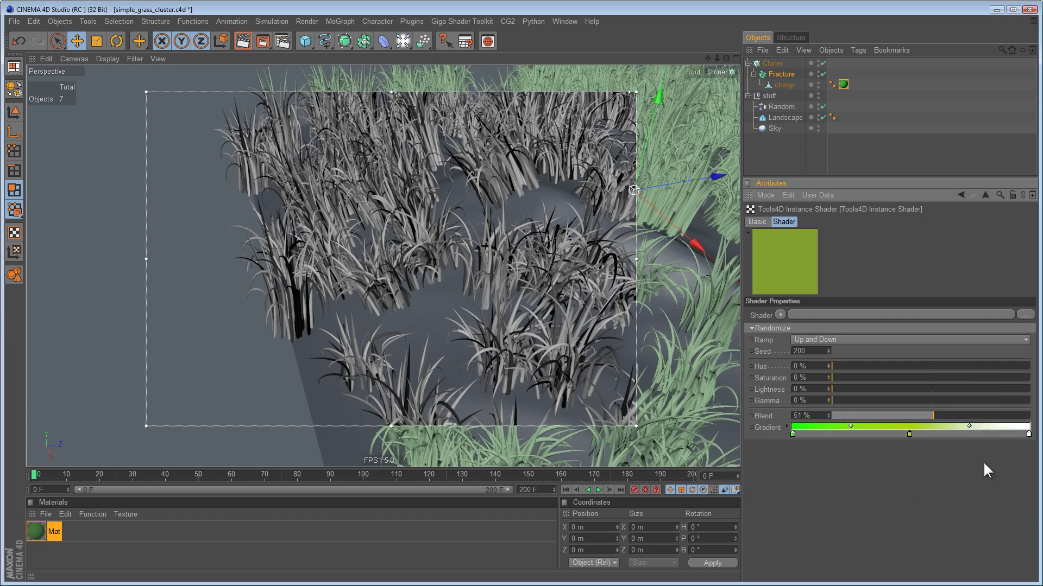
Step: Set the gradient's end knot to a muted dark green and shift the yellow-green knot closer to the bright green one
{"action": "double_click", "coordinate": [1028, 433]}
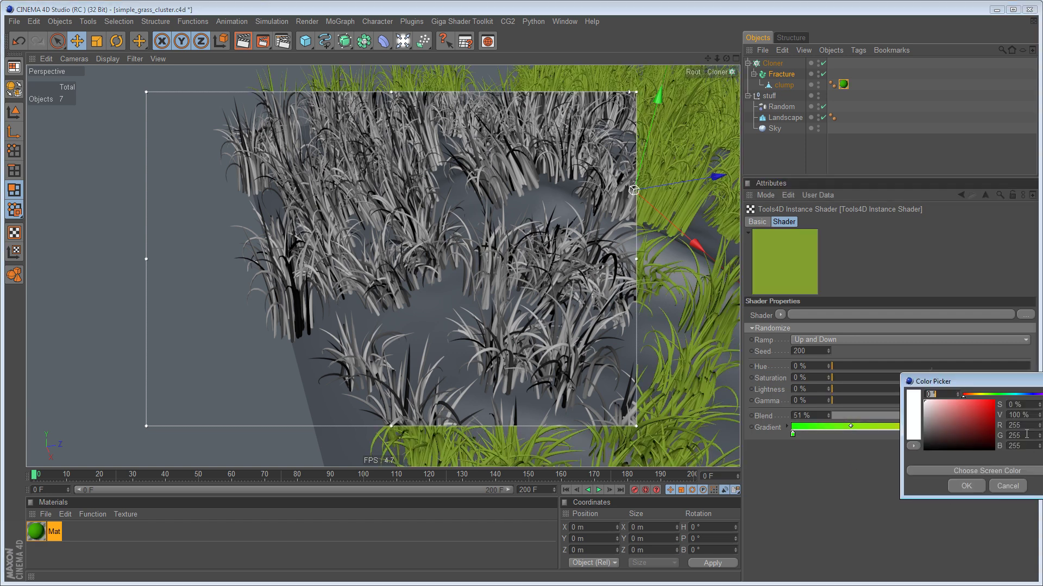
{"action": "left_click", "coordinate": [1005, 394]}
{"action": "mouse_move", "coordinate": [976, 411]}
{"action": "left_mouse_down"}
{"action": "mouse_move", "coordinate": [965, 429]}
{"action": "mouse_move", "coordinate": [951, 424]}
{"action": "mouse_move", "coordinate": [956, 440]}
{"action": "mouse_move", "coordinate": [877, 442]}
{"action": "left_mouse_up"}
{"action": "left_click", "coordinate": [969, 486]}
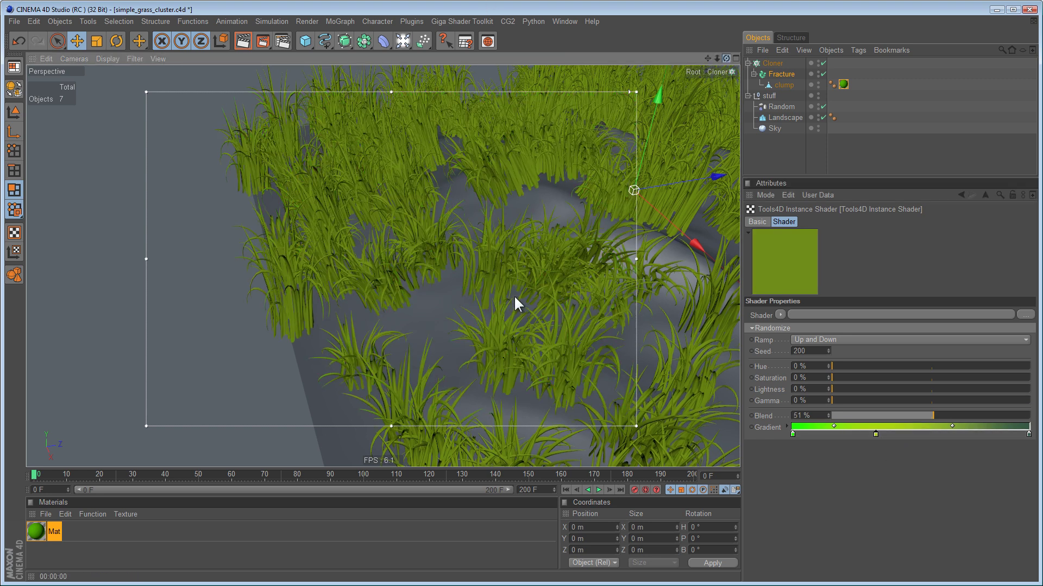
Step: Randomize the grass colors with Hue 16%, Saturation 13%, Lightness 21% and Gamma 37% in the Instance Shader
{"action": "scroll", "coordinate": [513, 295], "scroll_direction": "down", "scroll_amount": 10}
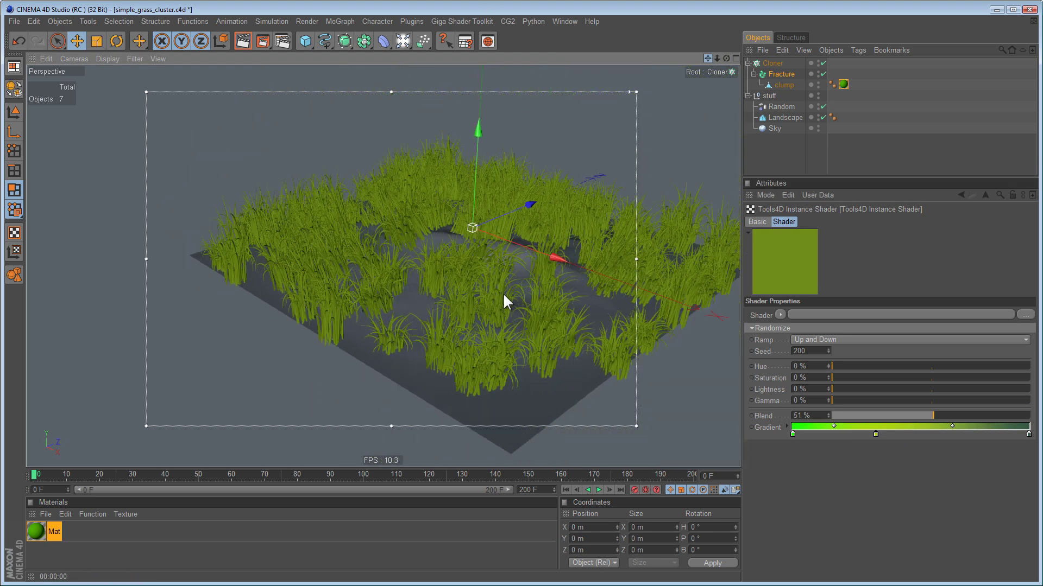
{"action": "left_click_drag", "start_coordinate": [503, 292], "coordinate": [510, 292], "text": "alt"}
{"action": "key", "text": "ctrl+r"}
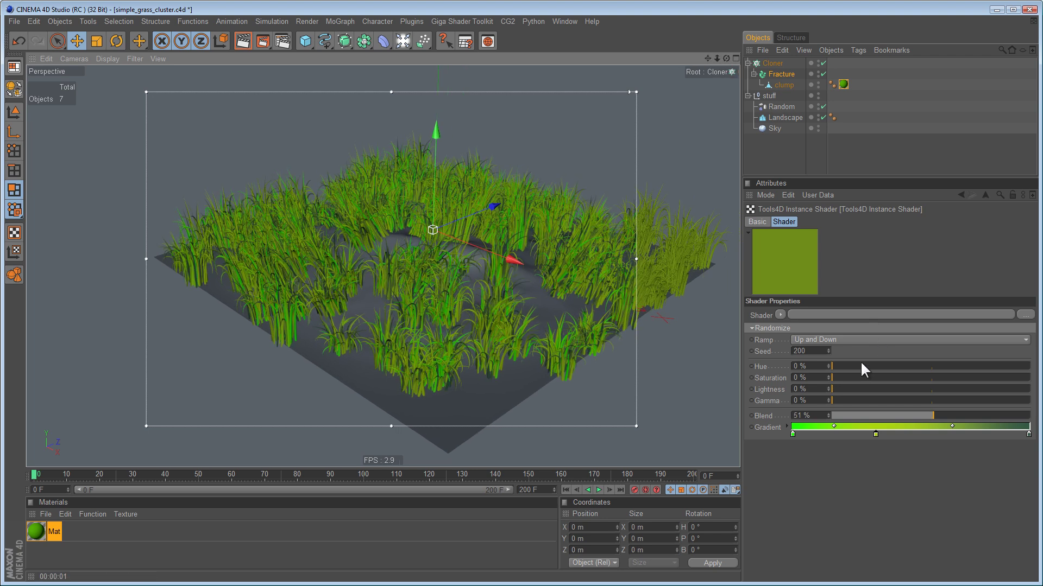
{"action": "left_click_drag", "start_coordinate": [833, 367], "coordinate": [856, 379]}
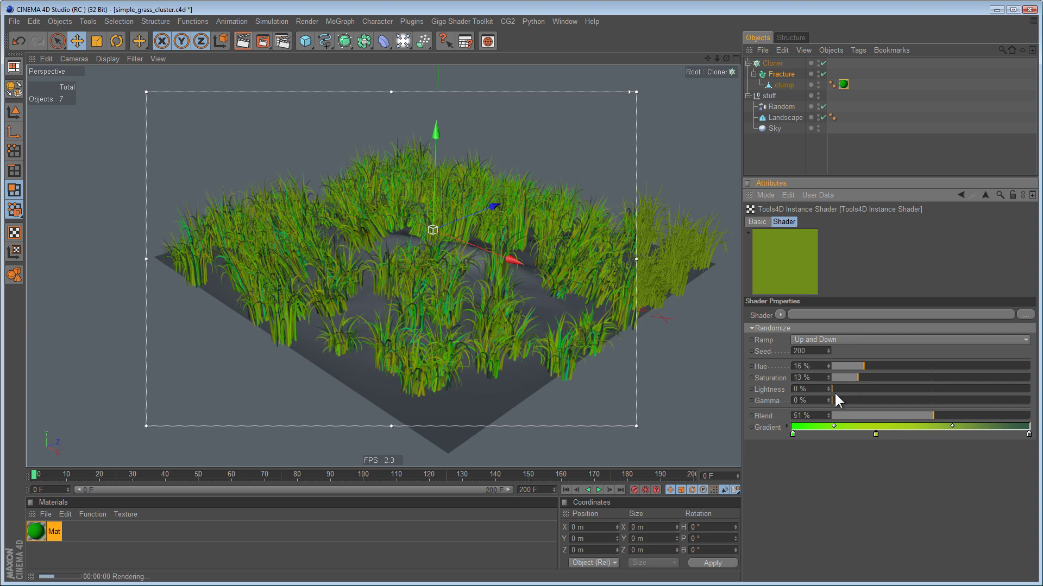
{"action": "left_click_drag", "start_coordinate": [835, 390], "coordinate": [872, 392]}
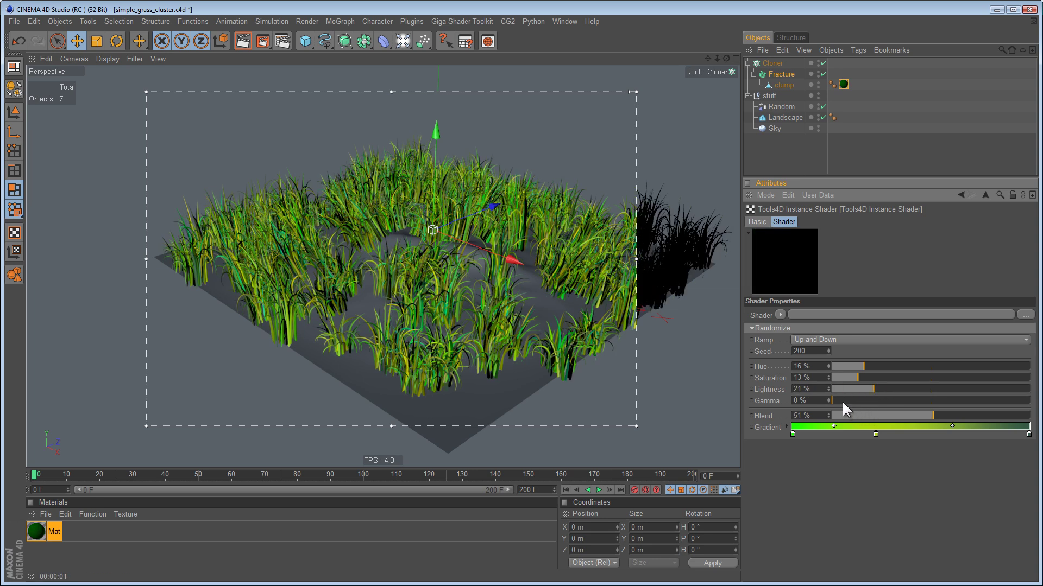
{"action": "left_click_drag", "start_coordinate": [842, 401], "coordinate": [905, 402]}
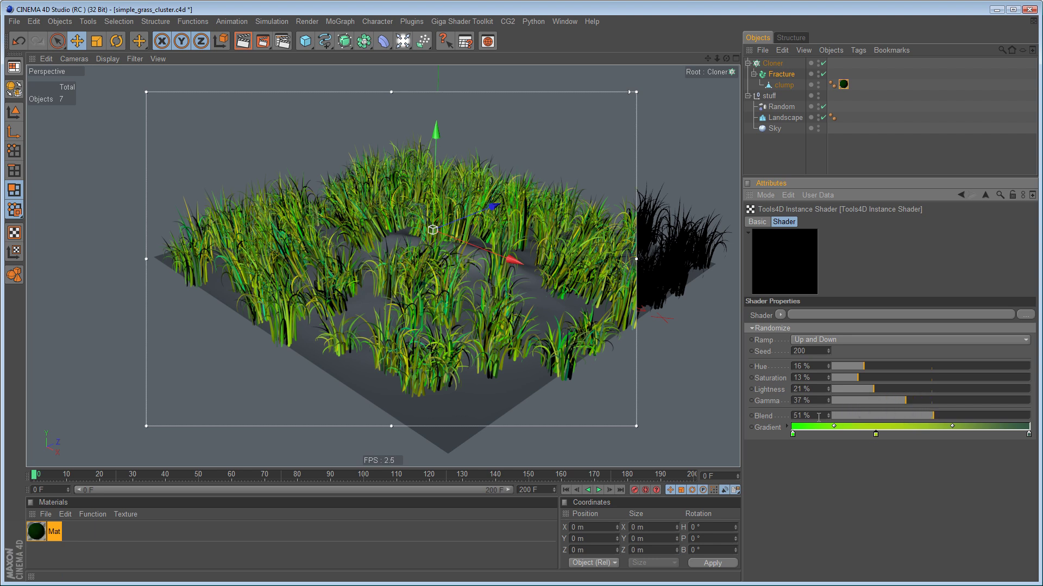
{"action": "left_click_drag", "start_coordinate": [727, 58], "coordinate": [868, 241]}
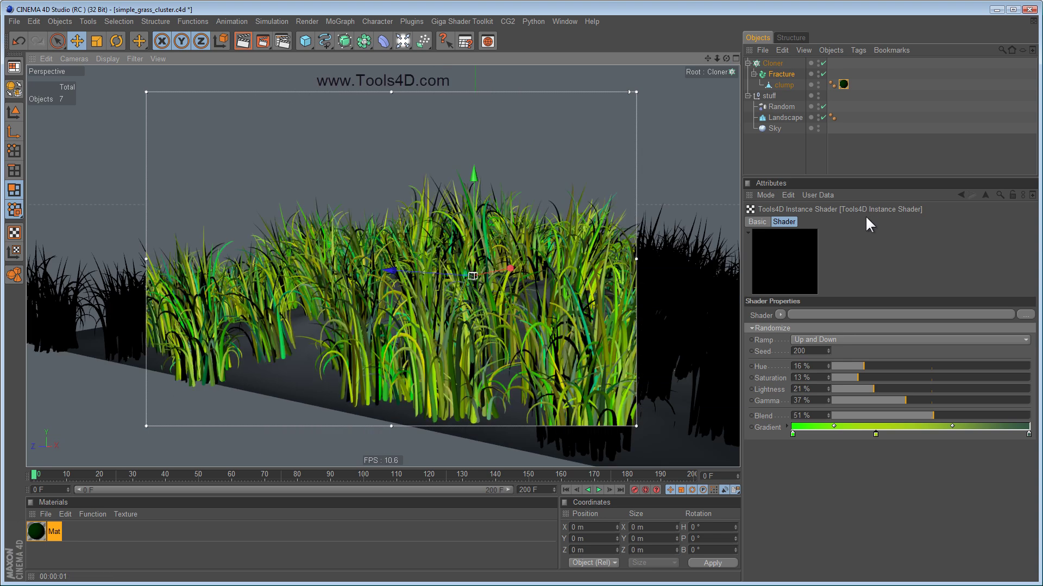